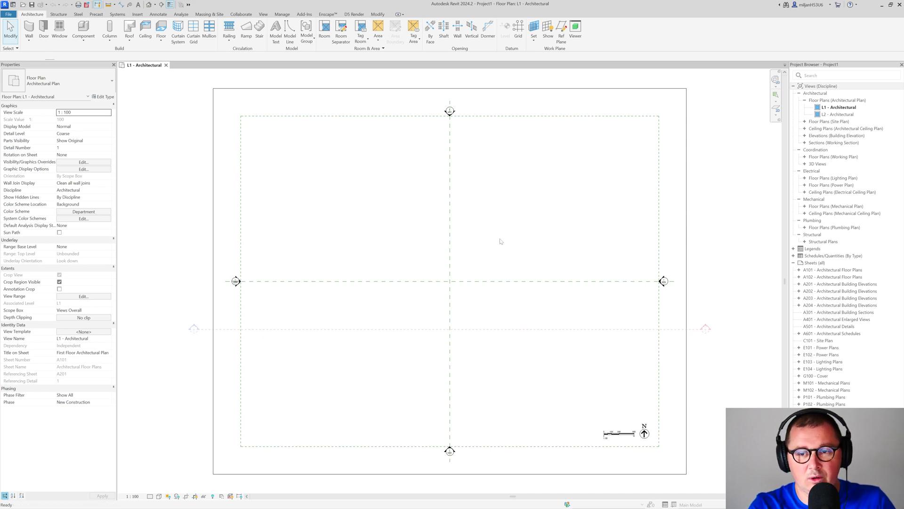
- Draw a horizontal Generic - 200mm wall about 5400 mm long on L1, with its top constraint set to level L2
scroll(498, 243, "up", 3)
key("w")
key("a")
left_click(109, 149)
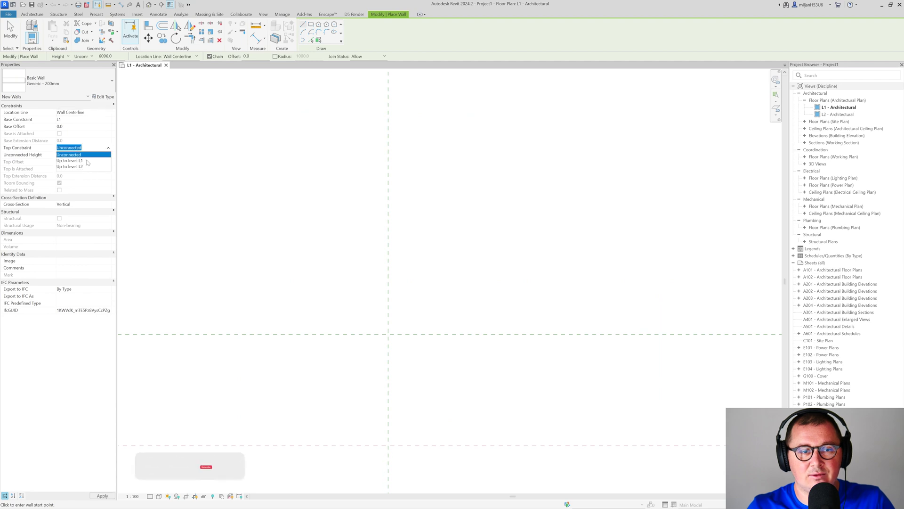
left_click(75, 169)
left_click(447, 246)
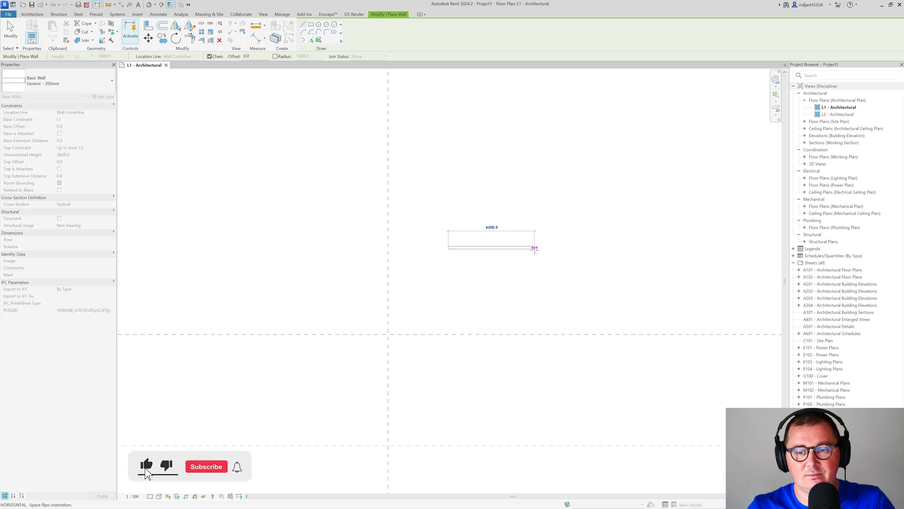
left_click(524, 248)
key("Escape")
key("Escape")
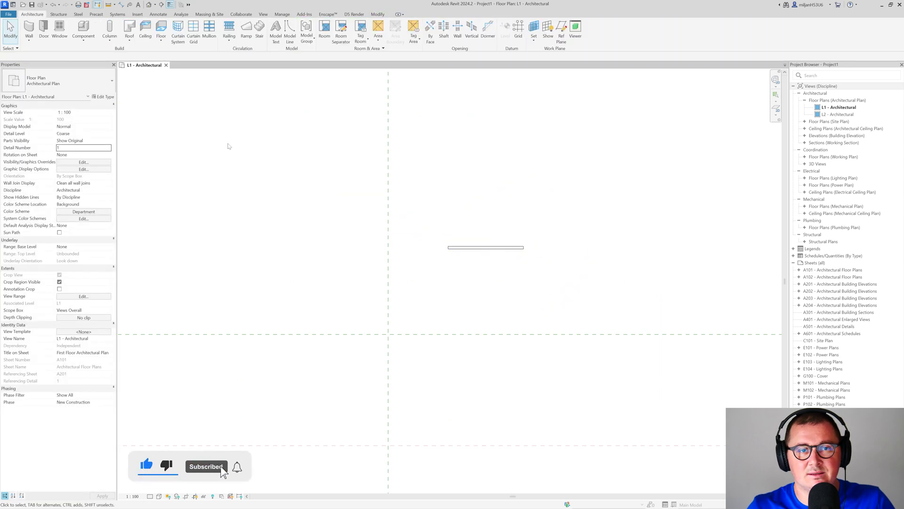
- Open the default 3D view and turn off the display of all annotation categories in its visibility overrides
left_click(148, 5)
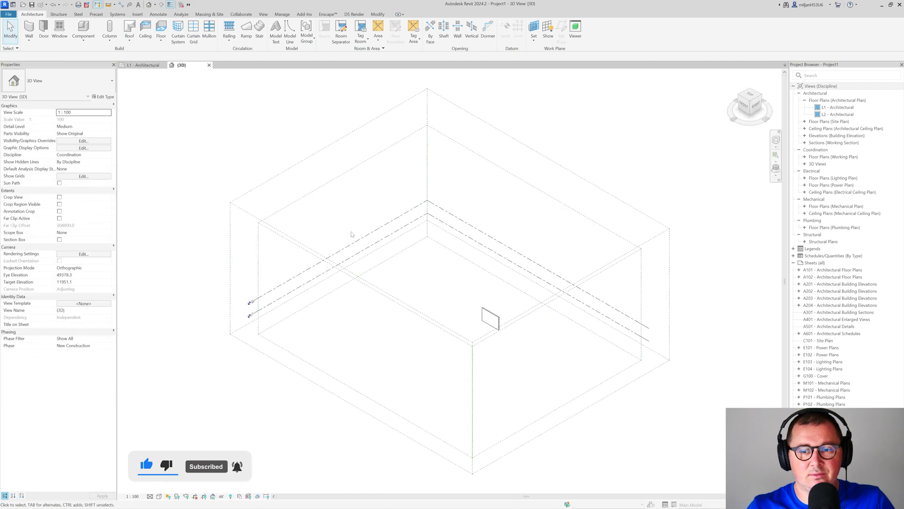
scroll(454, 313, "up", 5)
key("g")
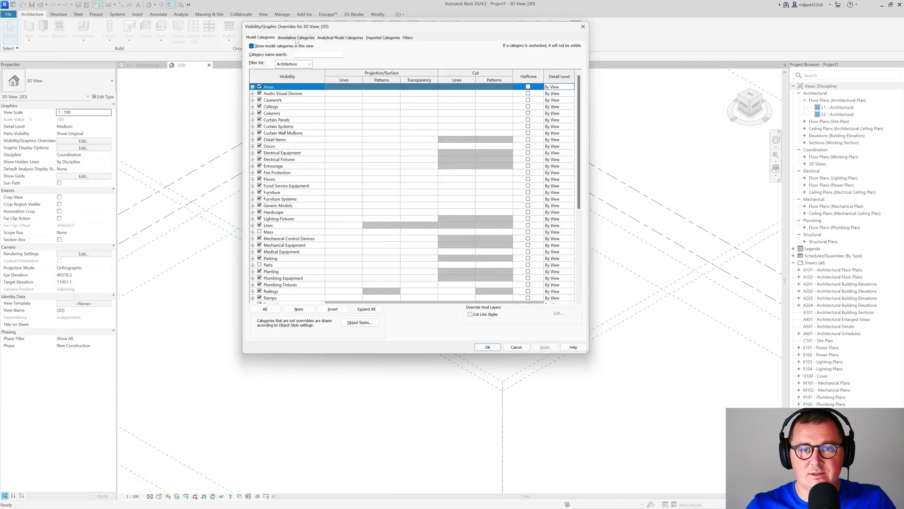
left_click(296, 37)
left_click(252, 45)
left_click(487, 347)
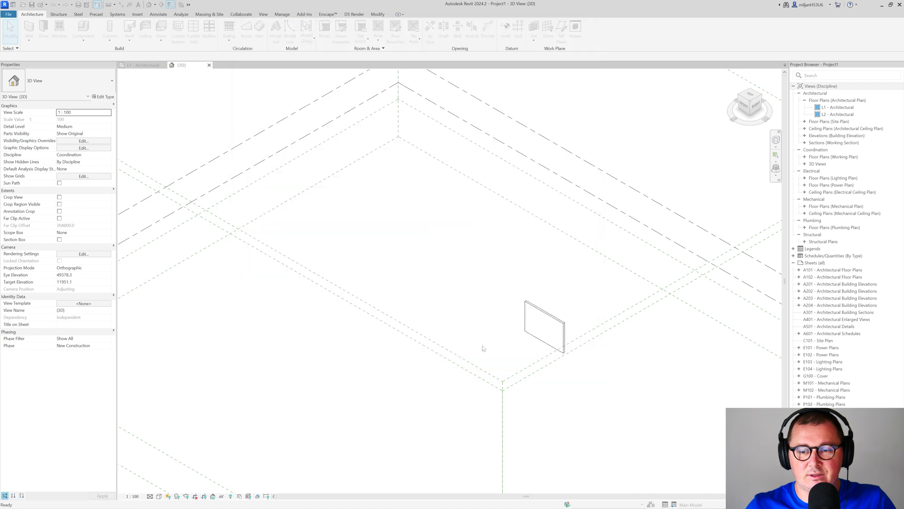
- Orbit and zoom the 3D view to examine the wall's front face, and place the 3D view ahead of the L1 plan
left_click(549, 316)
middle_click_drag(544, 378, 601, 347, "shift")
scroll(511, 330, "up", 5)
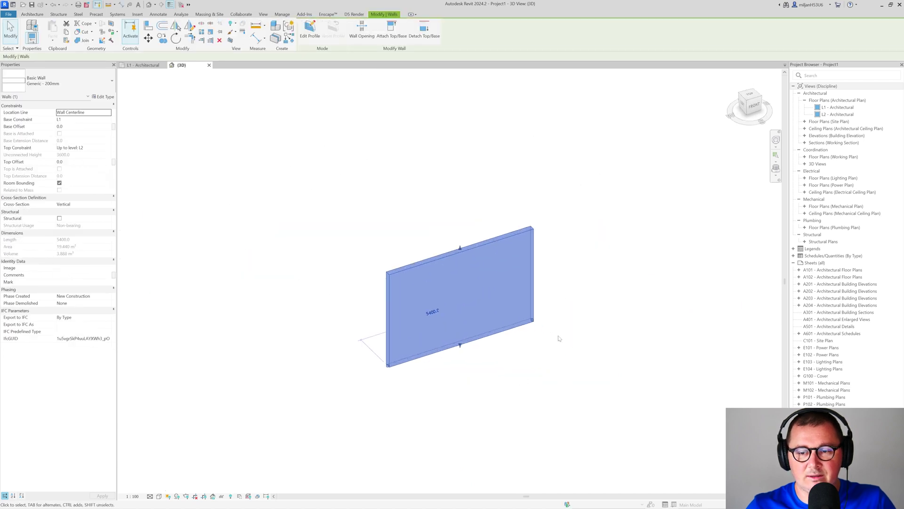
left_click(509, 330)
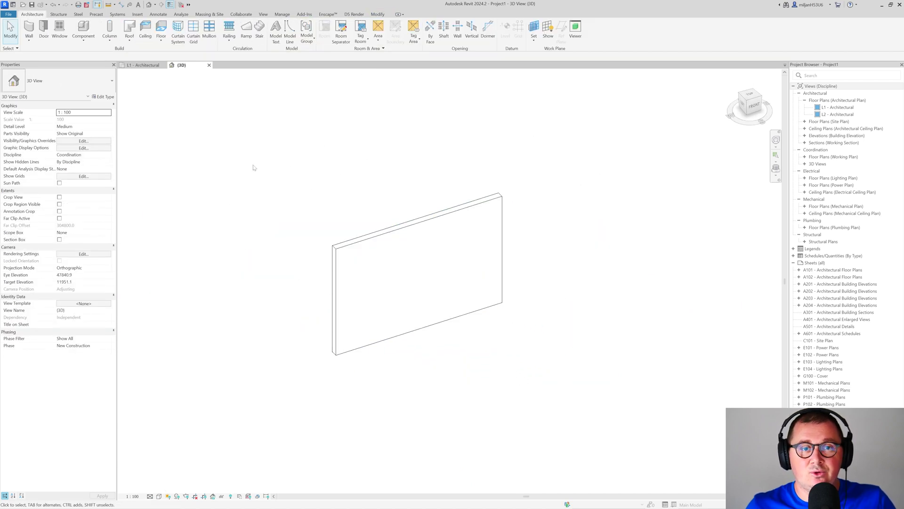
left_click_drag(178, 68, 152, 65)
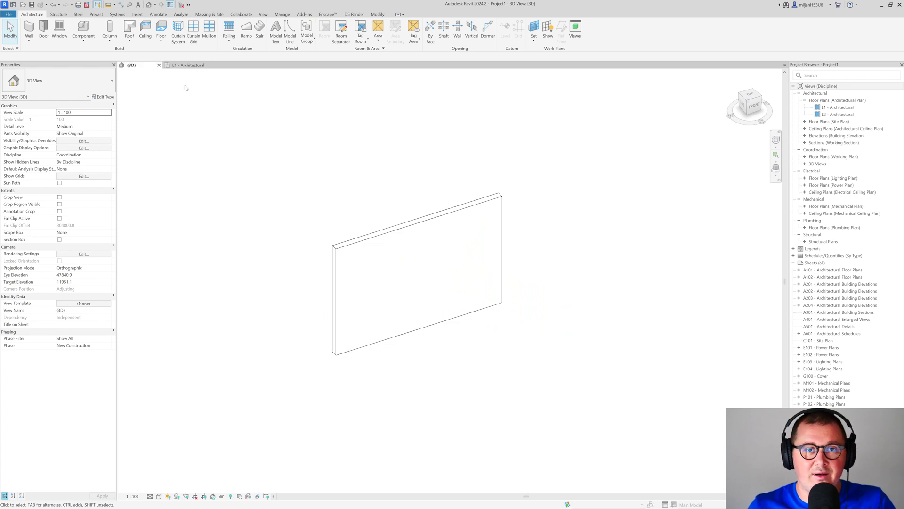
- Create a new family from the Metric Profile.rft template
left_click(8, 15)
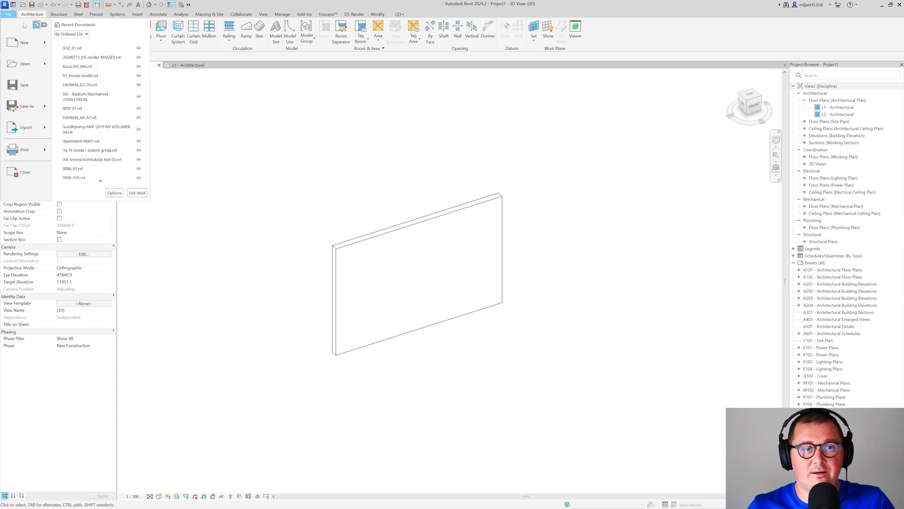
mouse_move(25, 42)
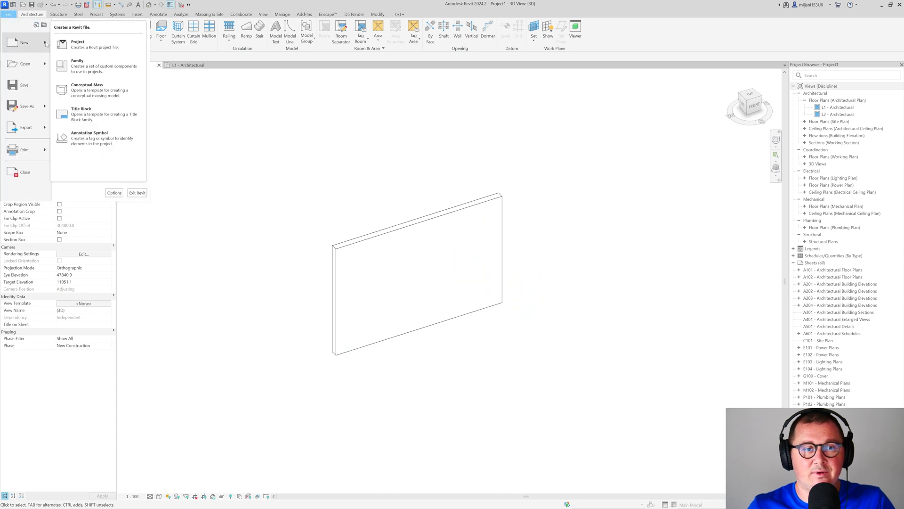
left_click(87, 68)
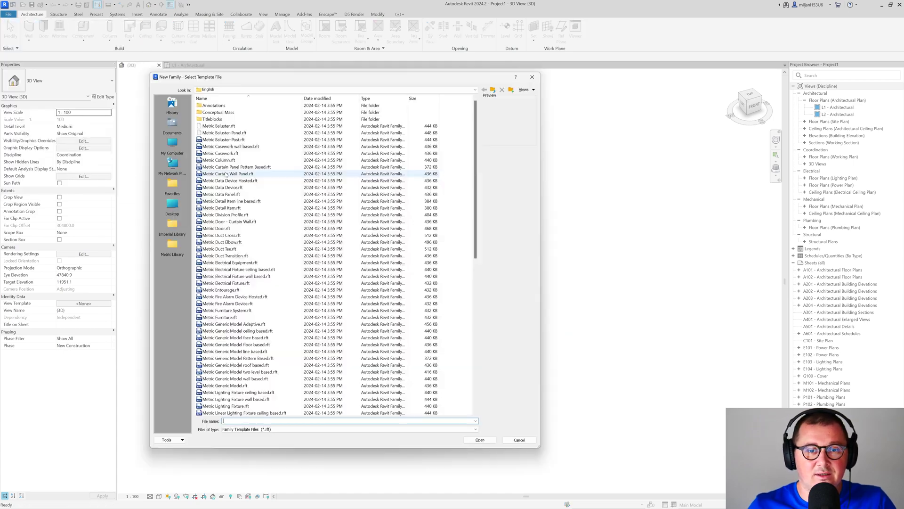
scroll(221, 321, "down", 10)
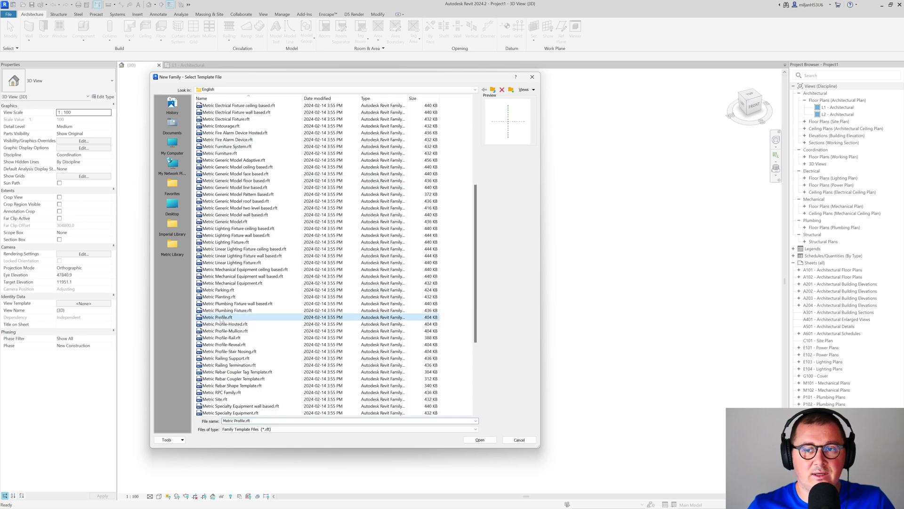
double_click(220, 318)
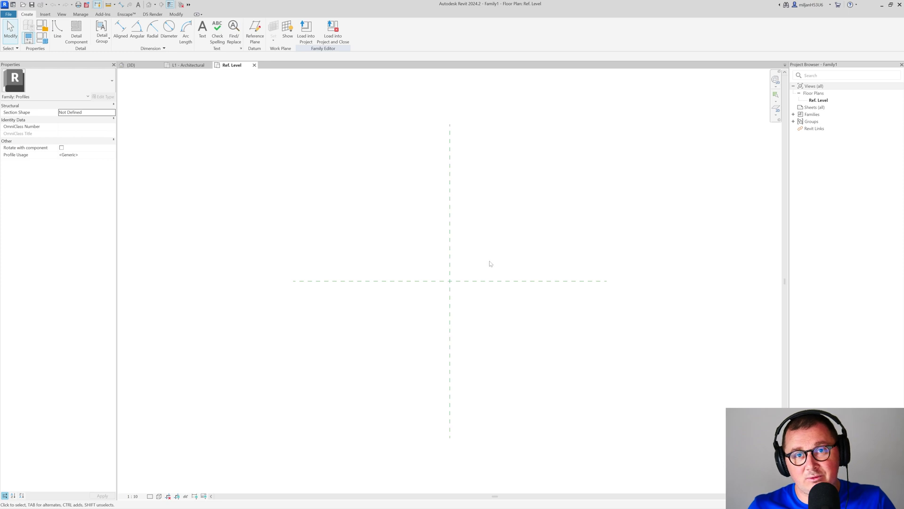
- Start the profile outline with a 100 mm vertical line going up from the intersection of the reference planes
middle_click_drag(490, 264, 409, 273)
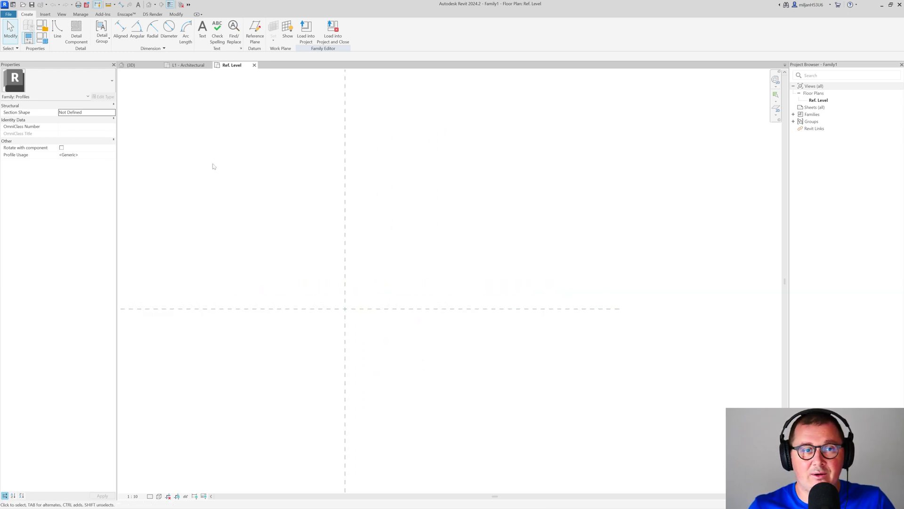
left_click(57, 33)
left_click(376, 337)
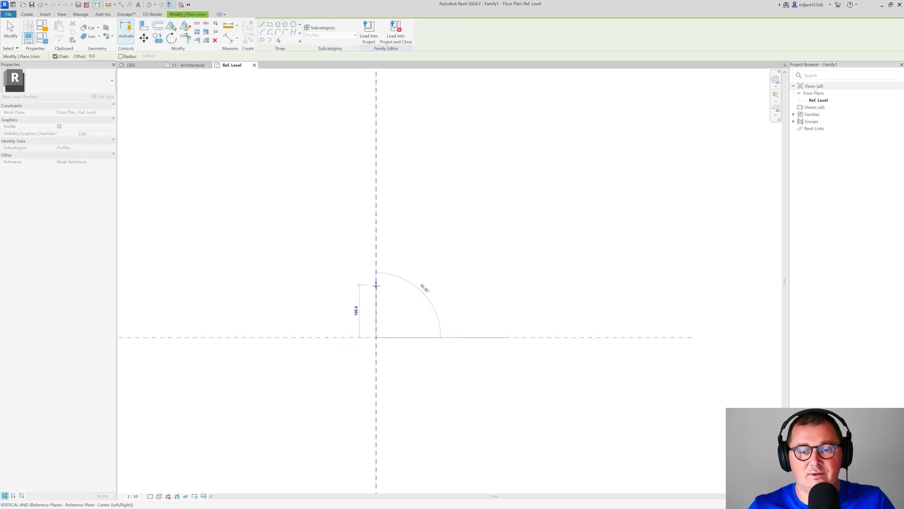
type("100")
key("Return")
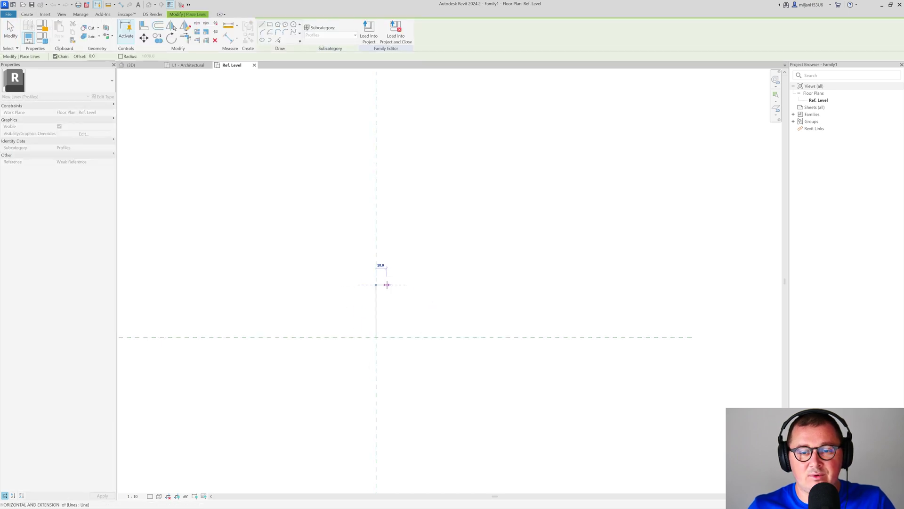
- Continue the outline 10 mm right, 10 mm down, 2 mm back left, 5 mm down and 10 mm right to form the stepped top
scroll(384, 285, "up", 3)
type("10")
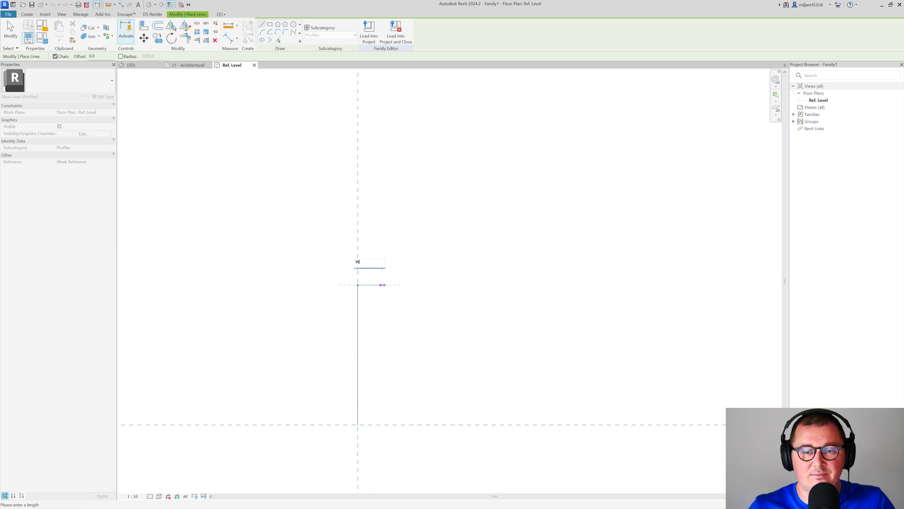
key("Return")
type("10")
key("Return")
scroll(372, 300, "up", 2)
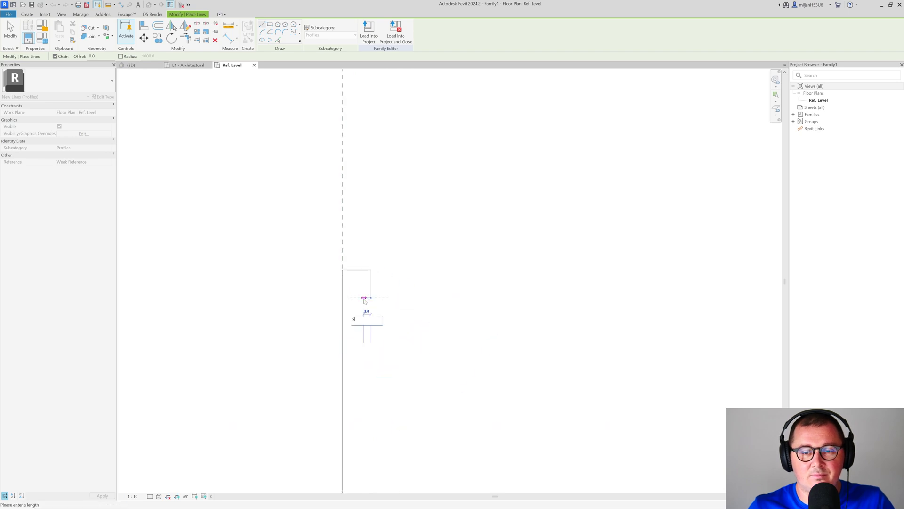
left_click(370, 312)
scroll(381, 312, "down", 2)
scroll(386, 312, "down", 3)
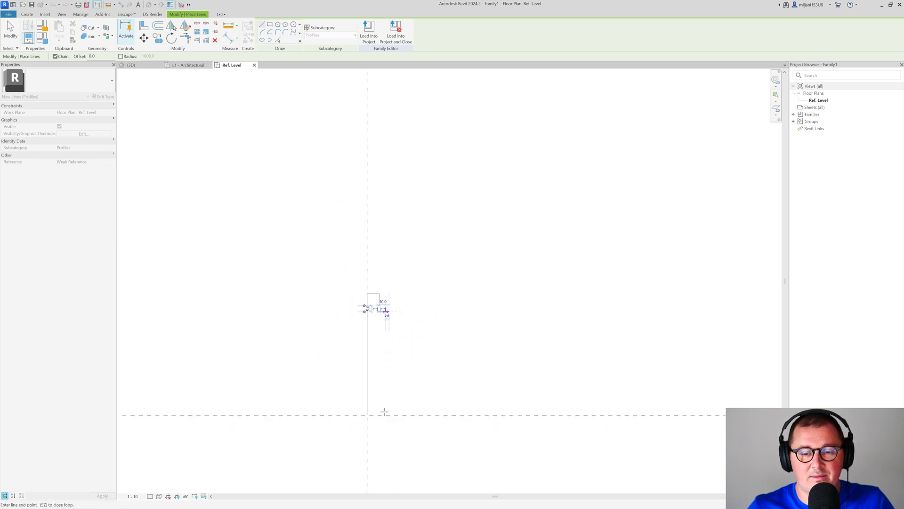
- Close the outline with a vertical line down to the horizontal reference plane and a base line back to the origin
left_click(388, 404)
left_click(369, 404)
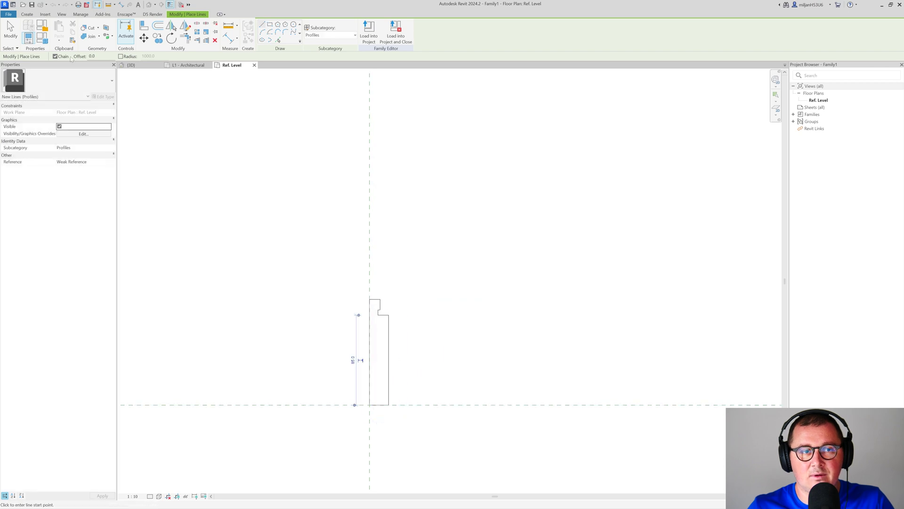
key("Escape")
- Round the profile's upper outer corner and the outer corner of the ledge with 5 mm fillet arcs
scroll(379, 322, "up", 2)
middle_click_drag(400, 363, 377, 313)
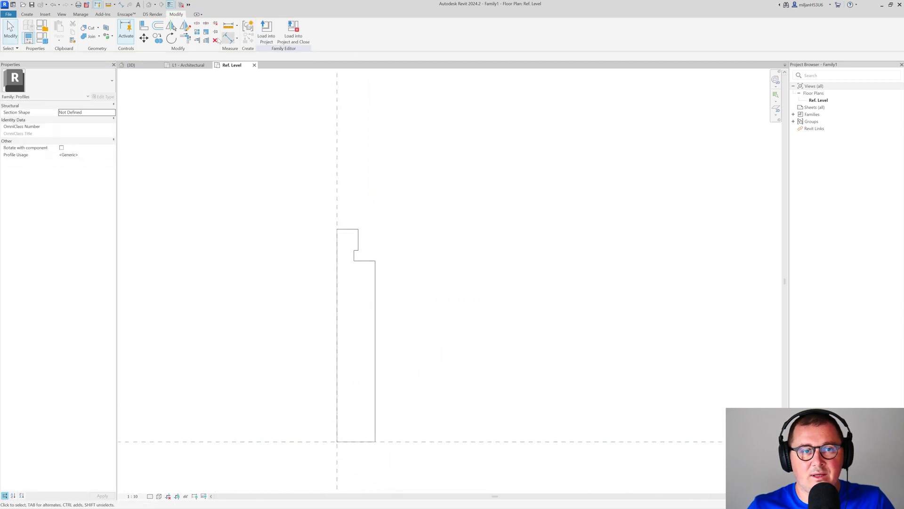
left_click(27, 14)
left_click(255, 33)
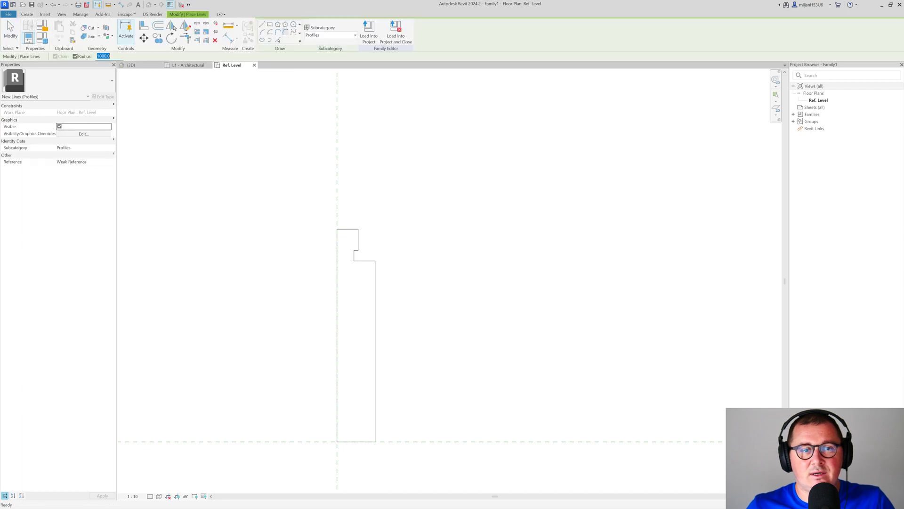
type("5")
key("Return")
scroll(357, 242, "up", 2)
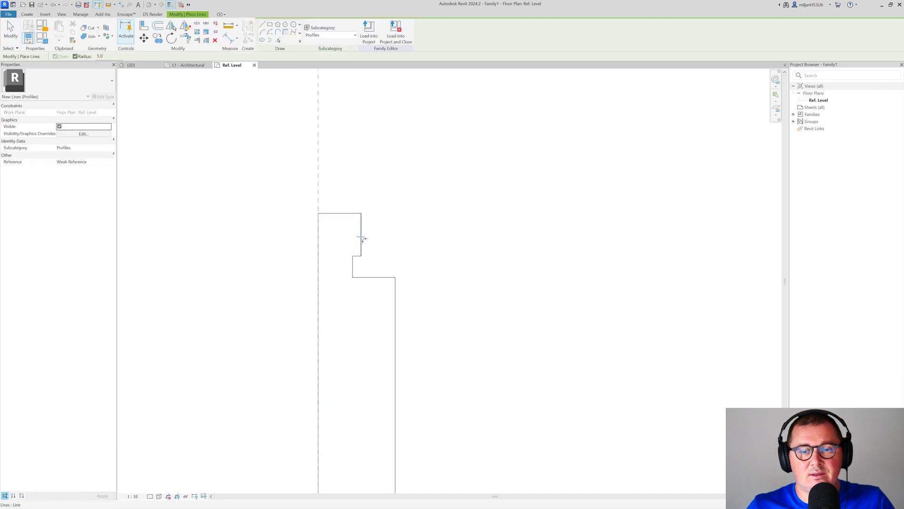
left_click(362, 239)
left_click(361, 278)
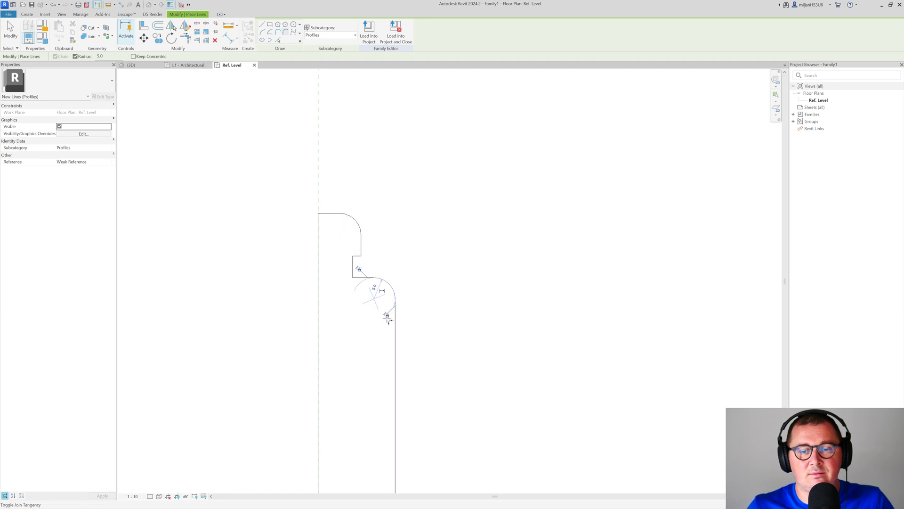
left_click(388, 320)
middle_click_drag(388, 319, 405, 247)
left_click(10, 31)
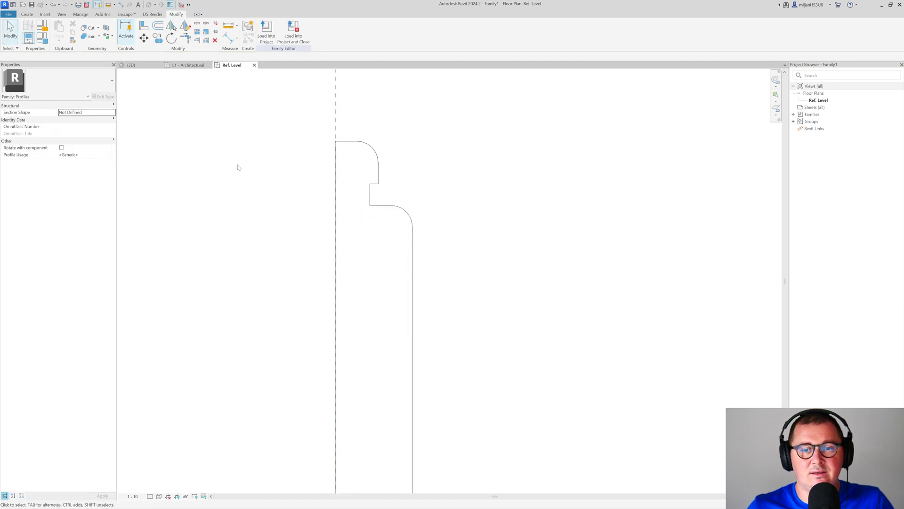
- Delete the short horizontal ledge line and move the lower arc with its vertical line left to meet the notch's lower endpoint
left_click(384, 206)
left_click_drag(434, 203, 400, 239)
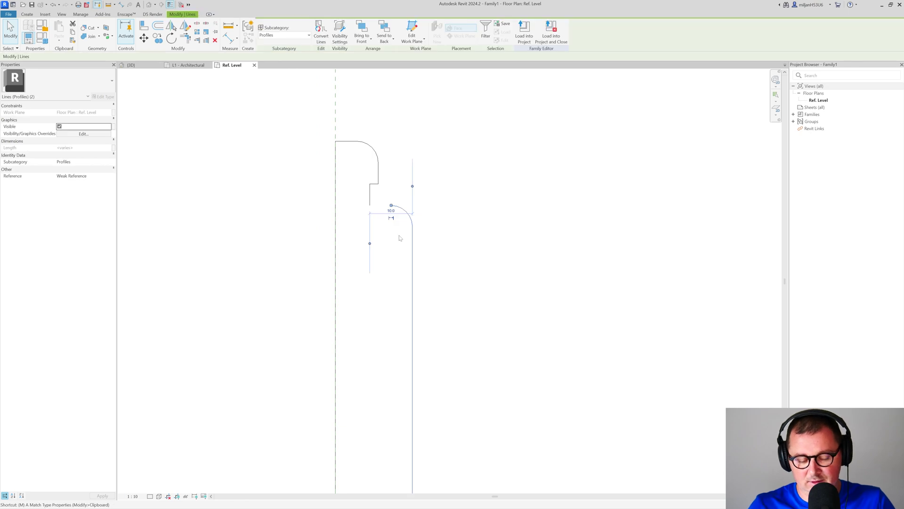
left_click(390, 205)
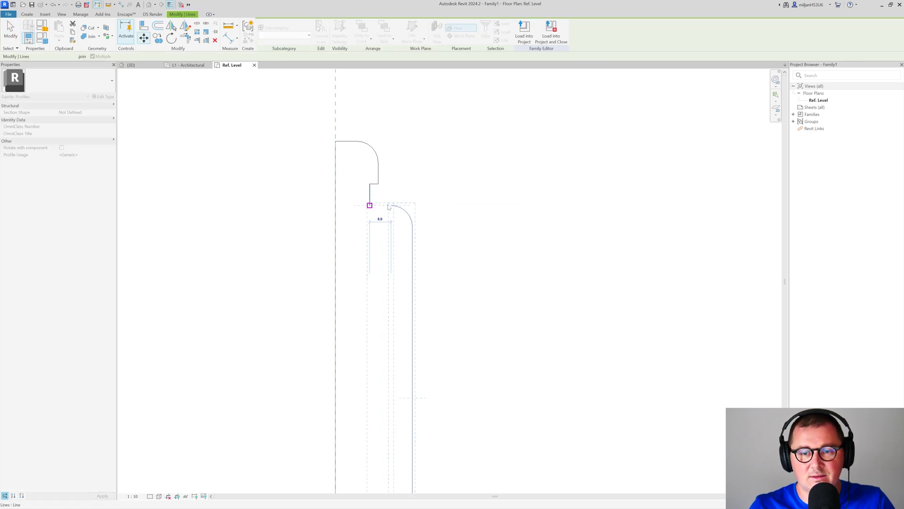
left_click(370, 205)
left_click(432, 186)
scroll(433, 185, "down", 2)
middle_click_drag(448, 322, 443, 324)
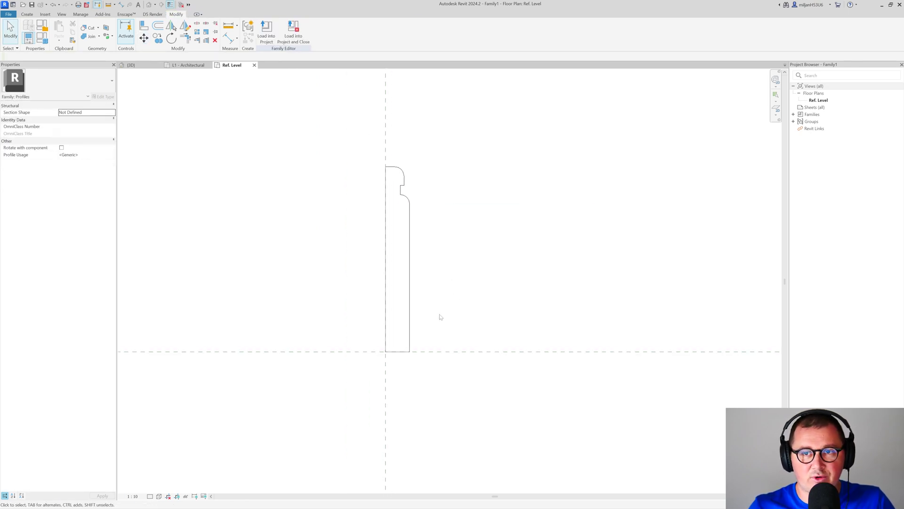
- Set the family's profile usage to Wall Sweep and load the profile into the project
left_click(49, 34)
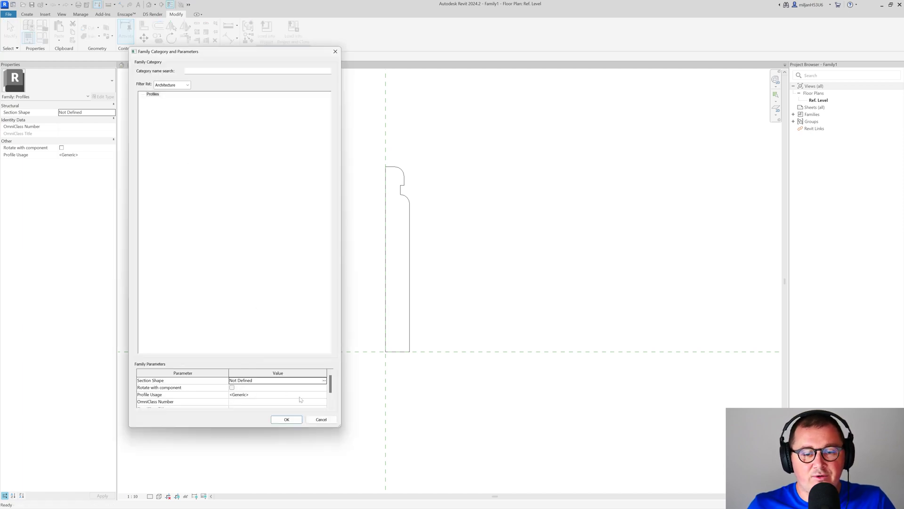
left_click(323, 396)
scroll(252, 424, "down", 5)
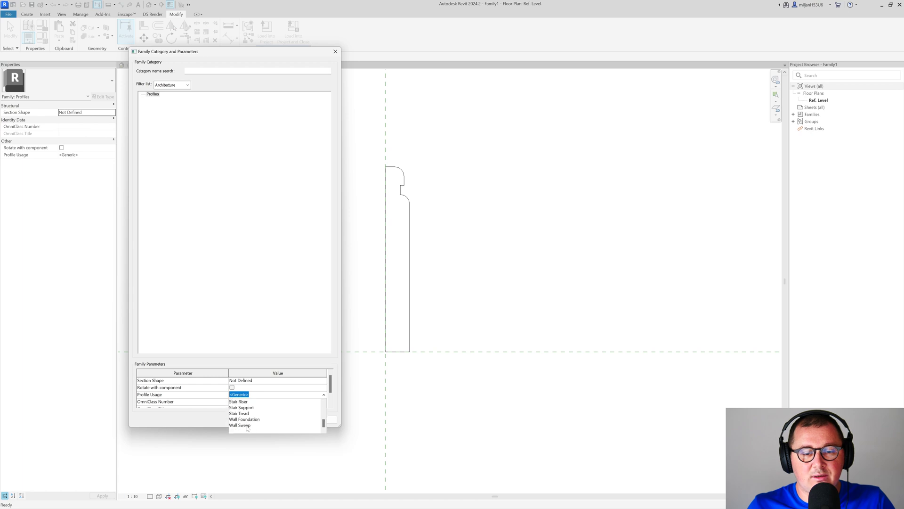
left_click(249, 425)
left_click(287, 420)
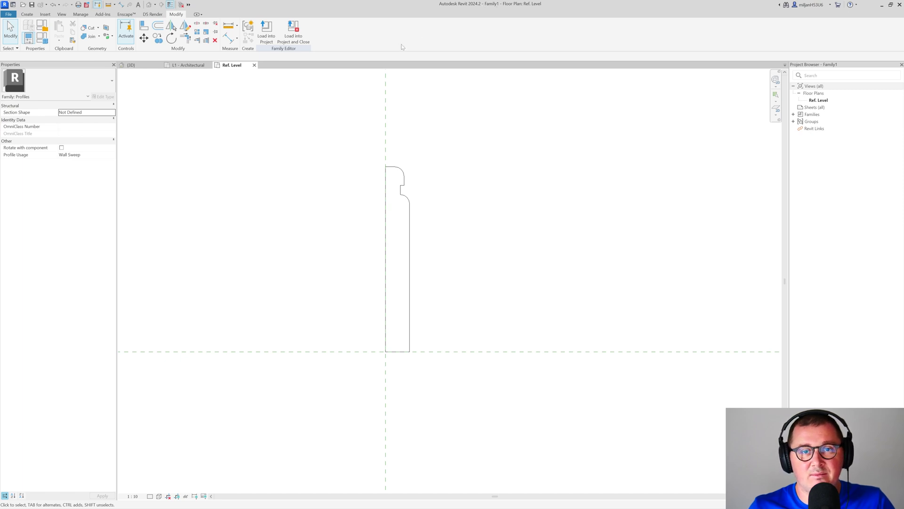
left_click(272, 39)
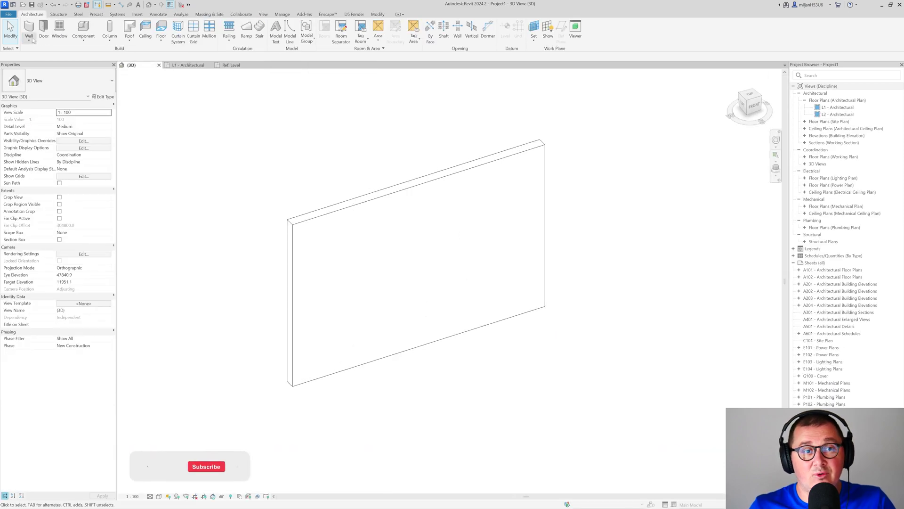
- Start a wall sweep in the 3D view and duplicate its Cornice type under the name AIE 01
left_click(32, 40)
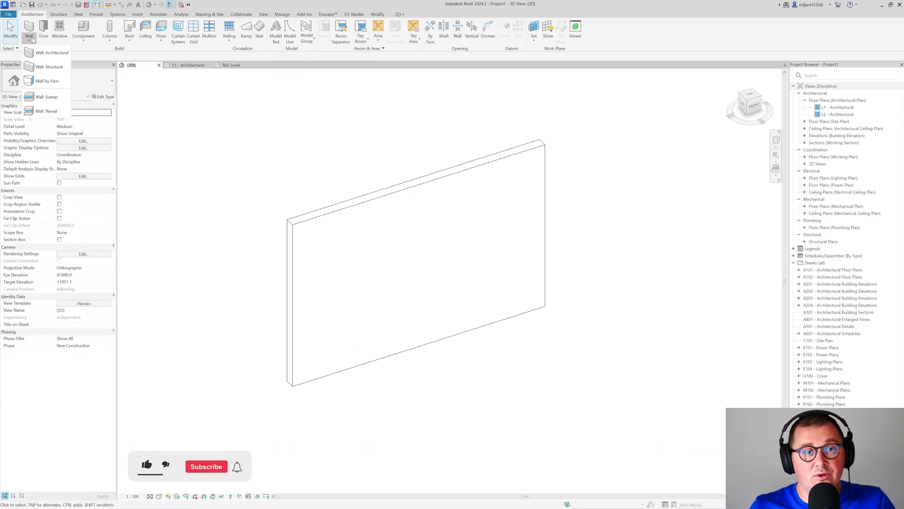
left_click(47, 100)
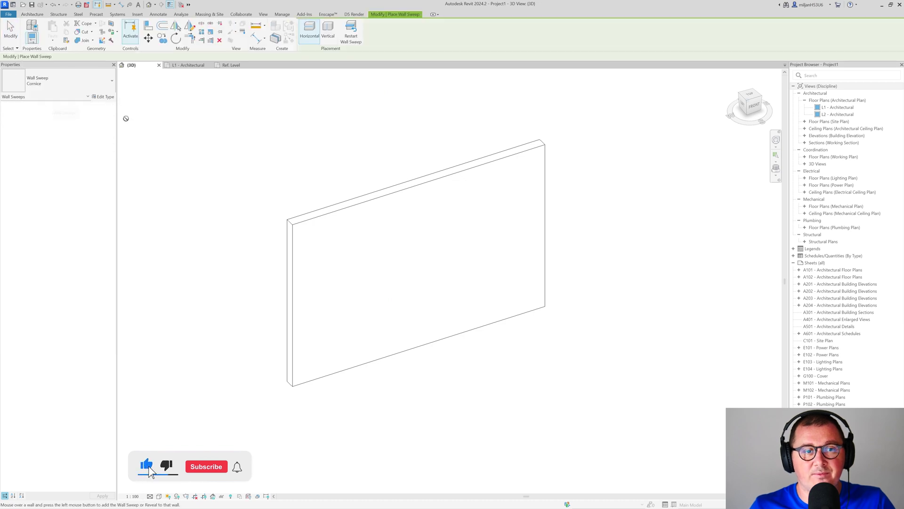
left_click(106, 97)
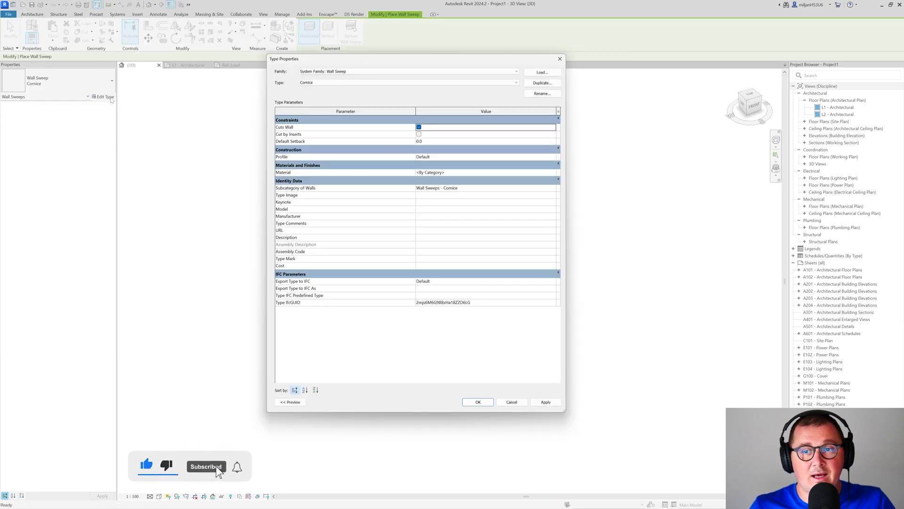
left_click(542, 83)
type("AIE 01")
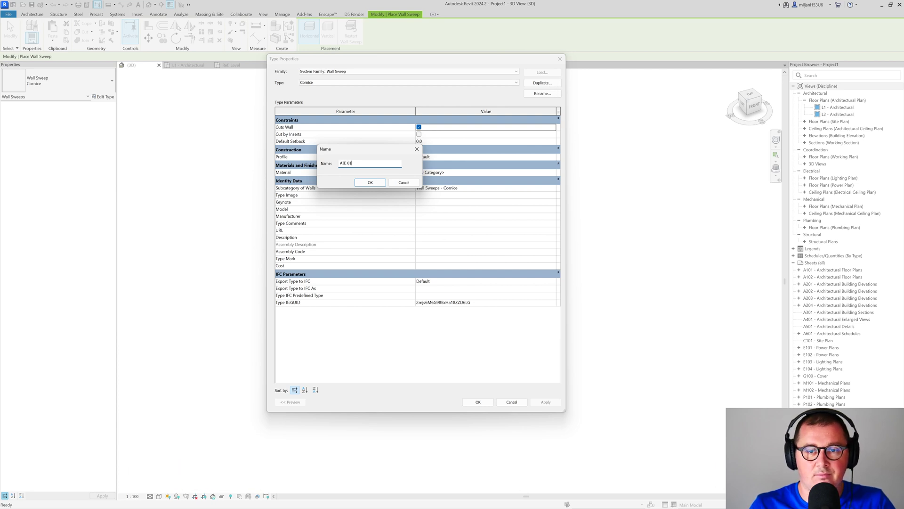
key("Return")
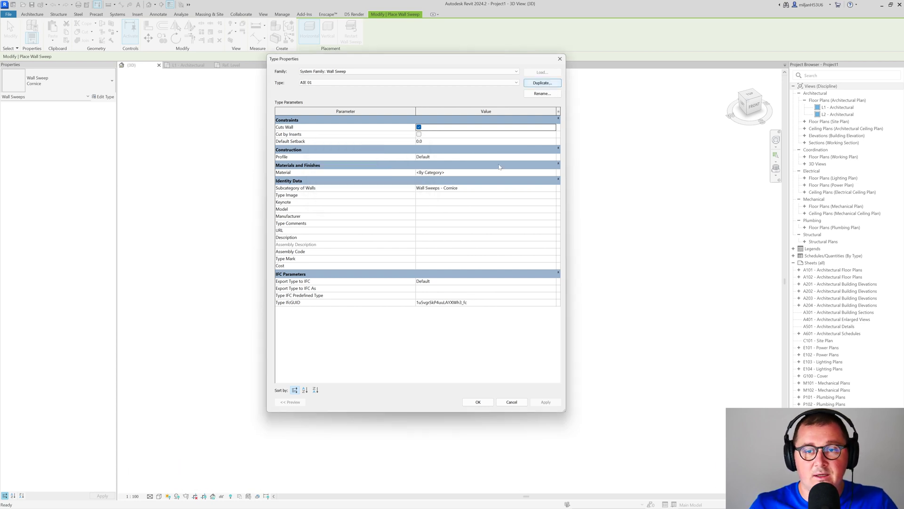
- Set the new wall sweep type's profile to Family1 : Family1 and apply the type settings
left_click(553, 158)
left_click(445, 171)
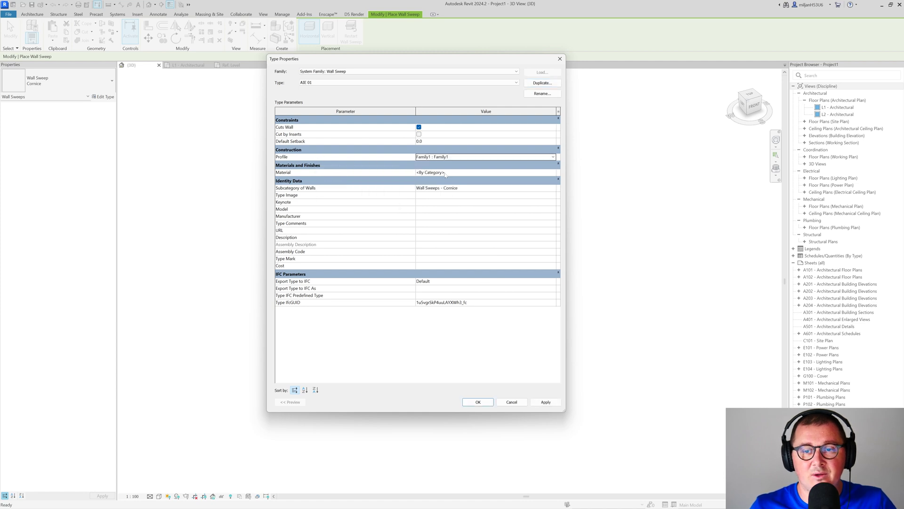
left_click(478, 401)
- Place the AIE 01 sweep along the base of the wall's front face and finish the placement
scroll(365, 369, "up", 5)
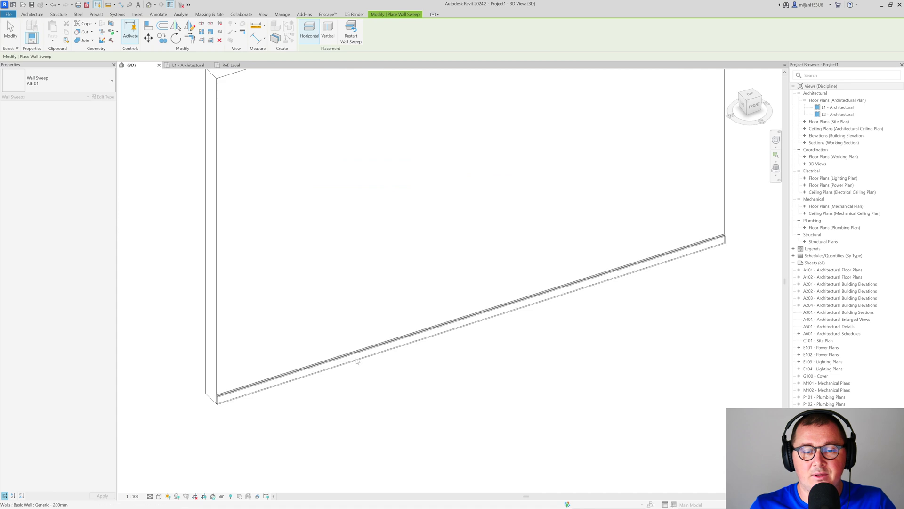
left_click(11, 31)
scroll(285, 380, "up", 3)
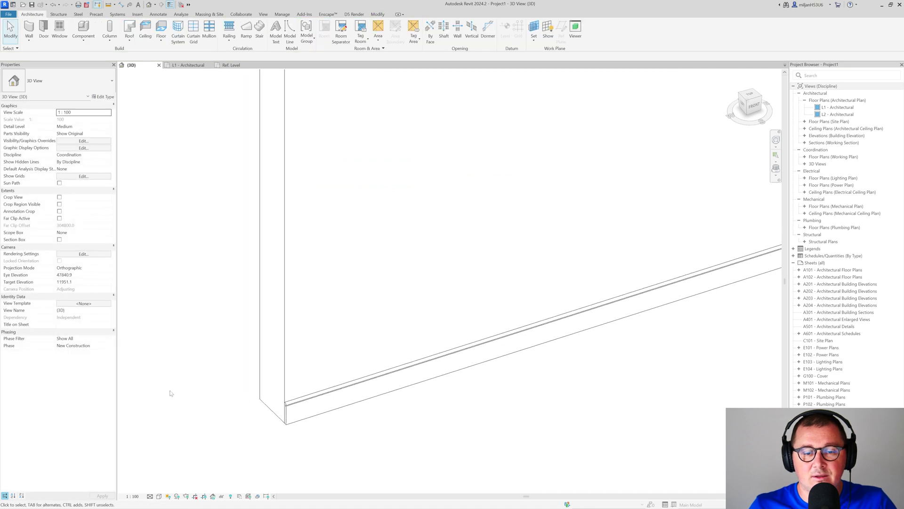
scroll(284, 381, "down", 5)
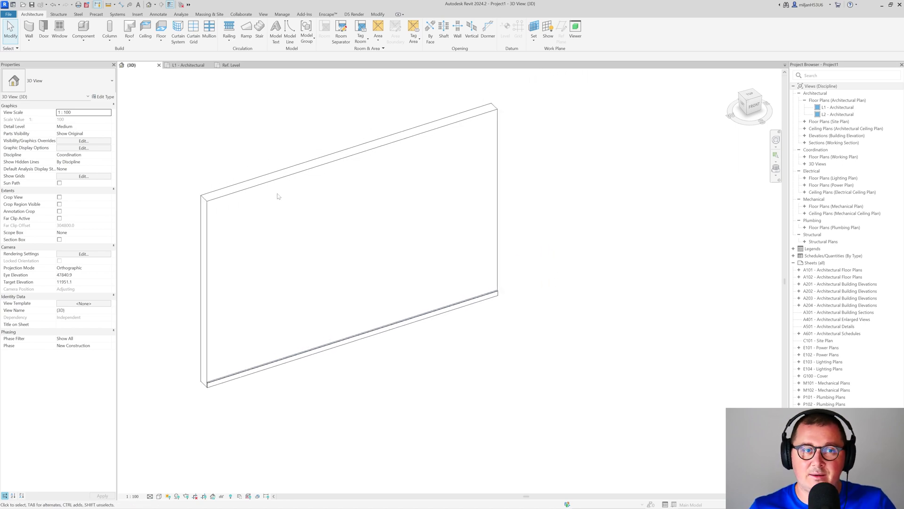
- Create a new family from the Metric Profile.rft template
left_click(10, 16)
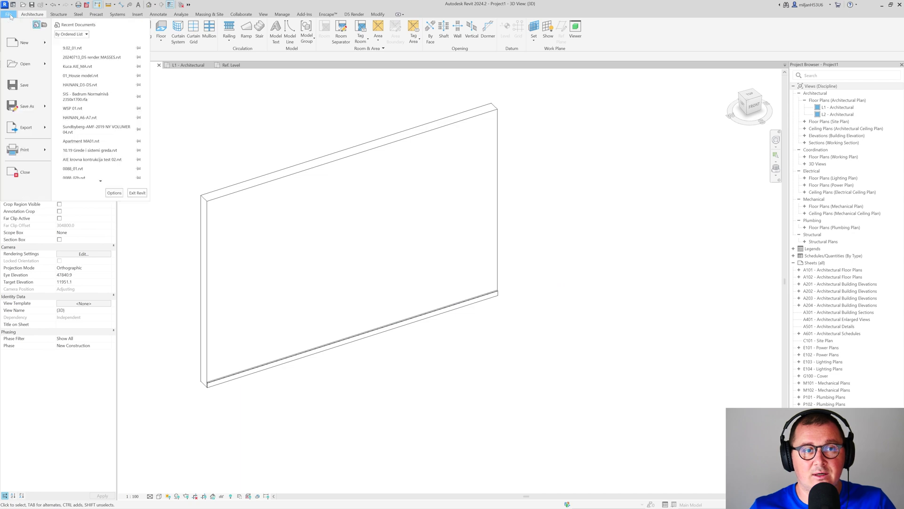
mouse_move(46, 45)
left_click(65, 73)
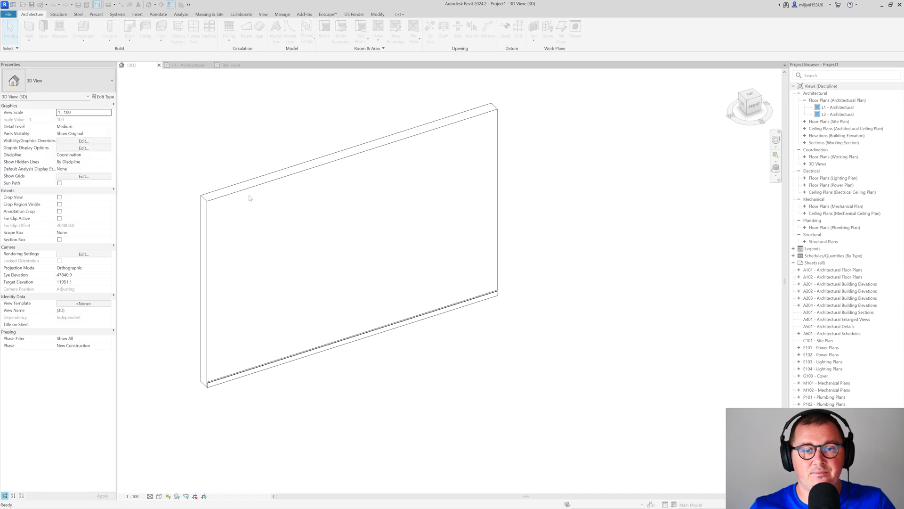
scroll(231, 269, "down", 15)
left_click(217, 208)
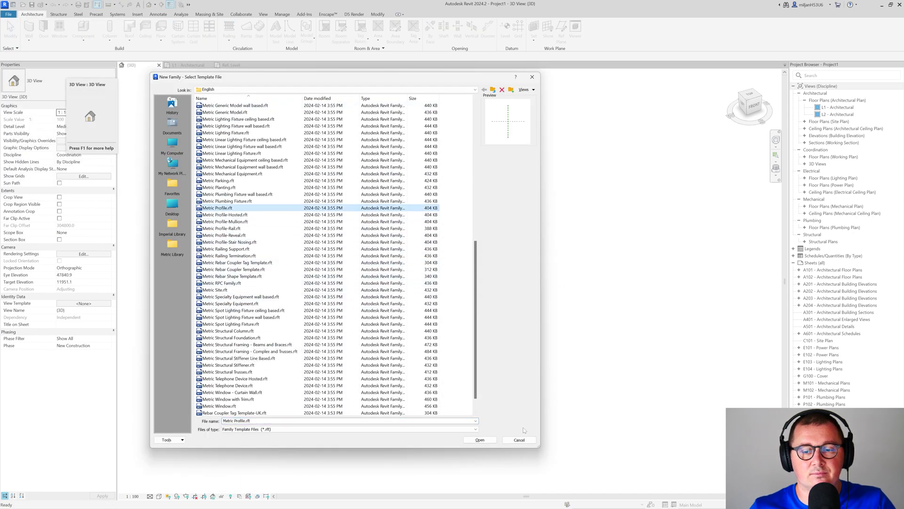
left_click(480, 439)
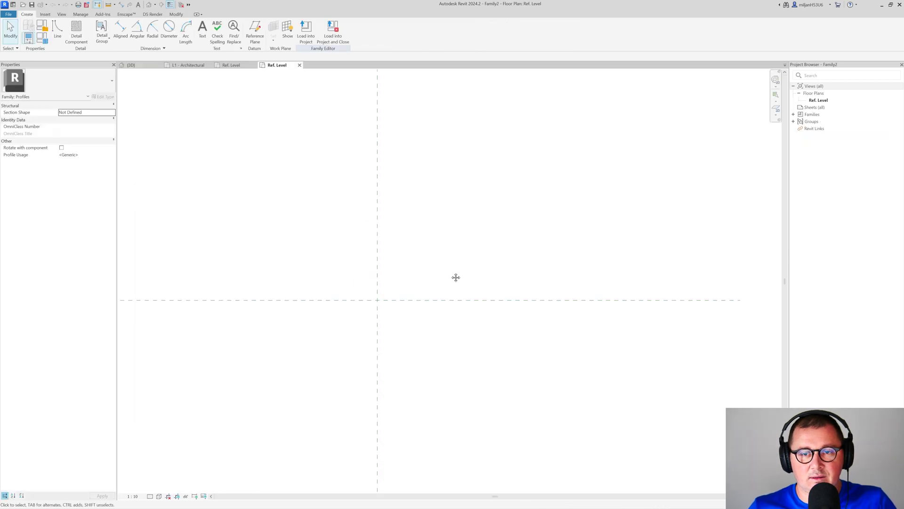
- Draw a 125 mm vertical line upward from the intersection of the two reference planes
left_click(56, 30)
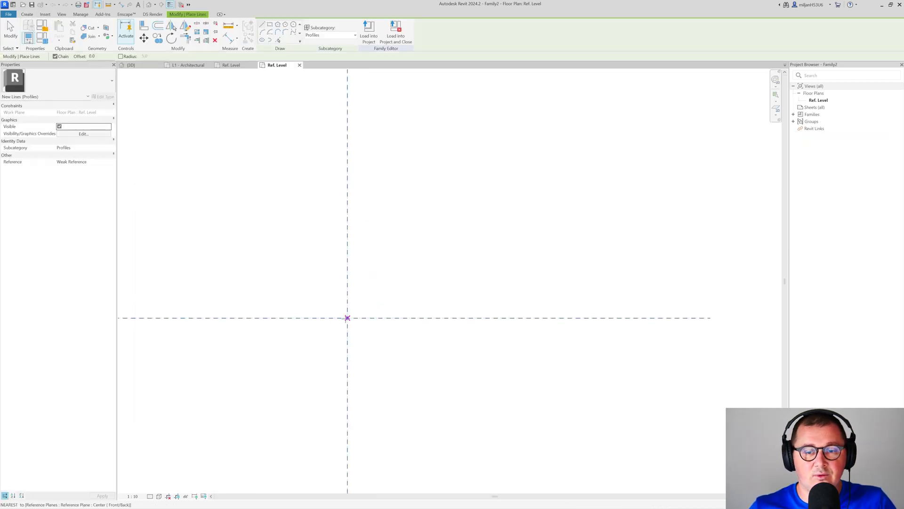
left_click(347, 317)
type("125")
key("Return")
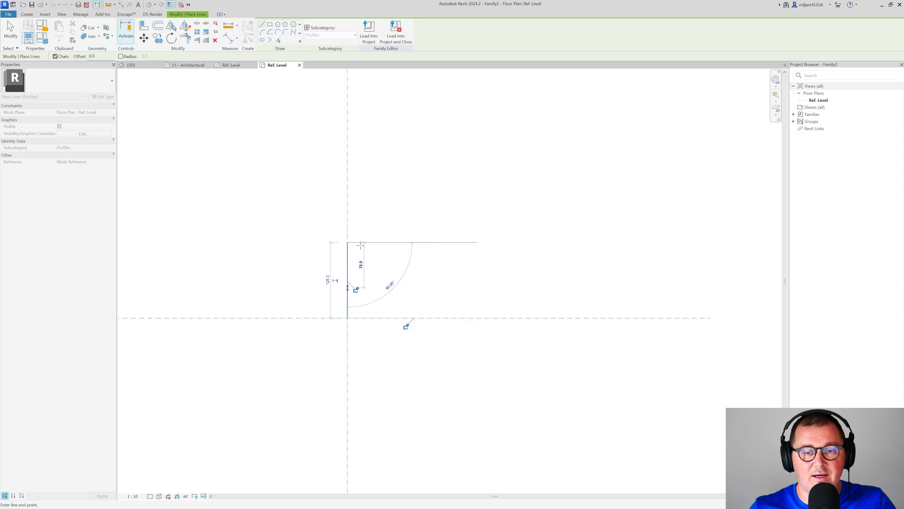
- Continue the outline outward and down with a 5 by 5 mm step and a second step about 10 by 10 mm
scroll(348, 238, "up", 3)
left_click(340, 245)
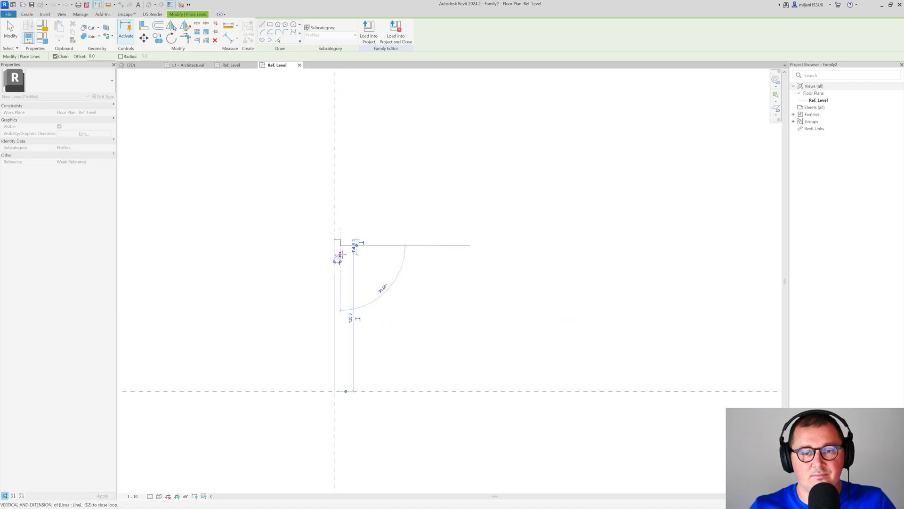
left_click(352, 245)
left_click(353, 258)
left_click(353, 257)
- Replace the two straight lines of the larger step with a quarter arc between their outer endpoints
scroll(356, 273, "up", 2)
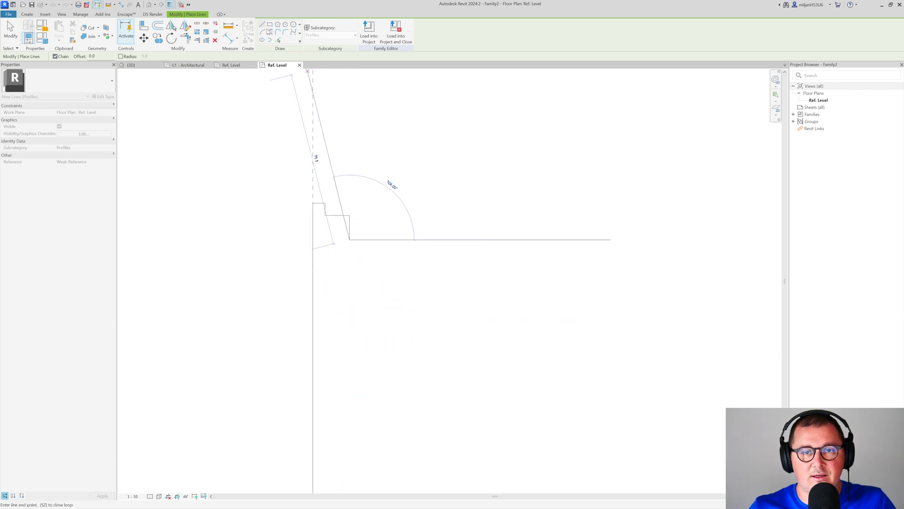
left_click(325, 215)
key("Escape")
key("Escape")
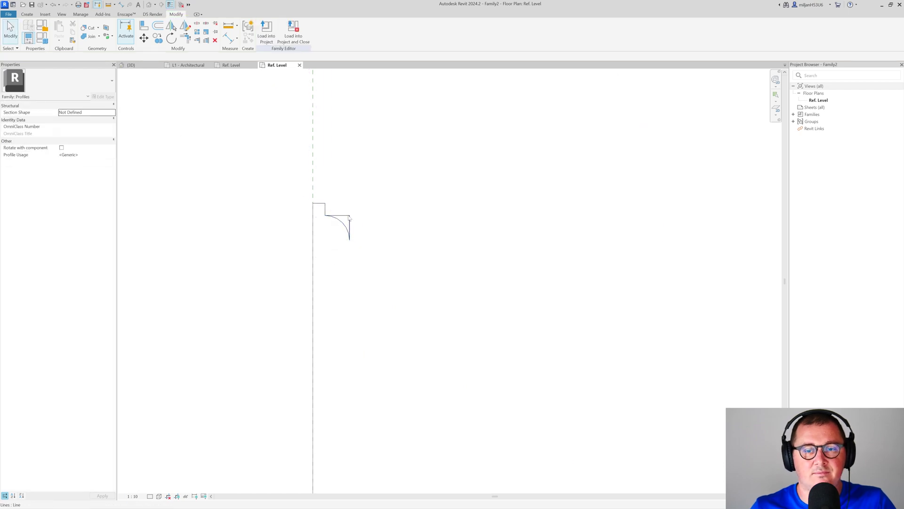
- Extend the arc's lower end with a vertical line about 5 mm long and a semicircular inward notch about 5 mm in diameter
left_click(27, 14)
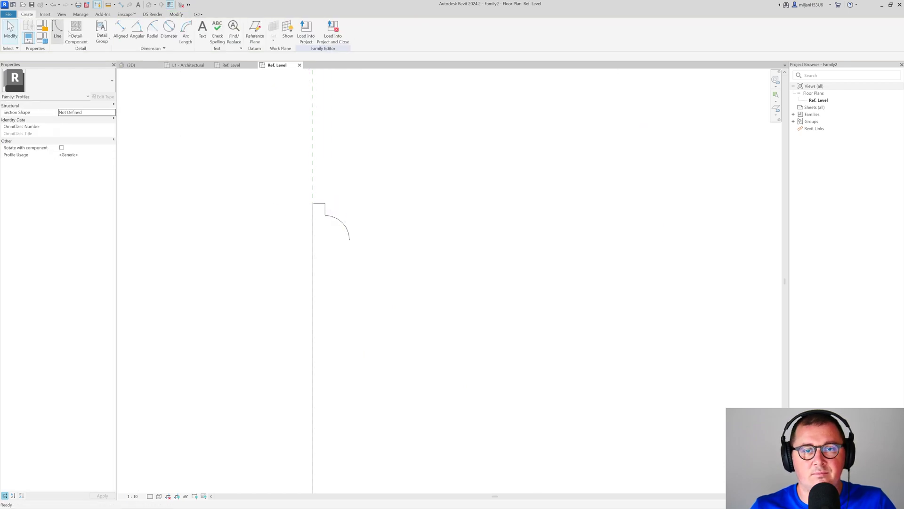
left_click(57, 31)
left_click(262, 32)
scroll(348, 231, "up", 2)
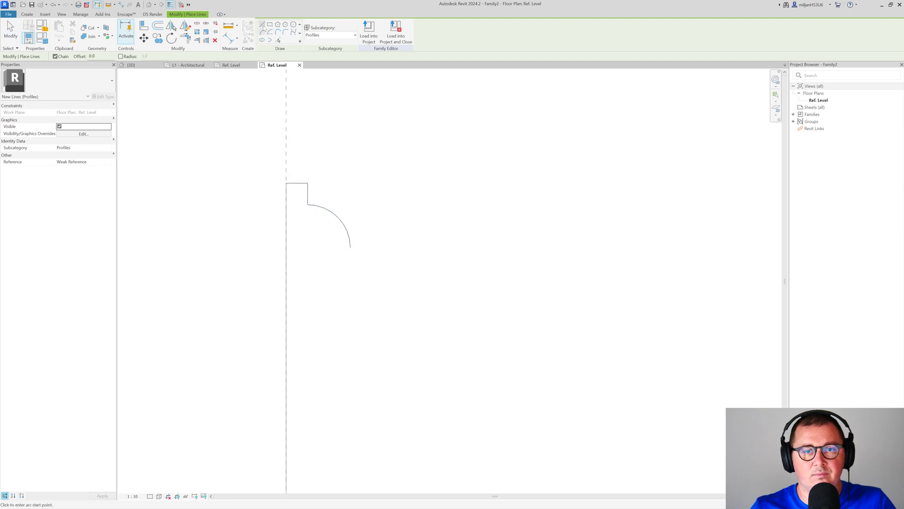
left_click(351, 247)
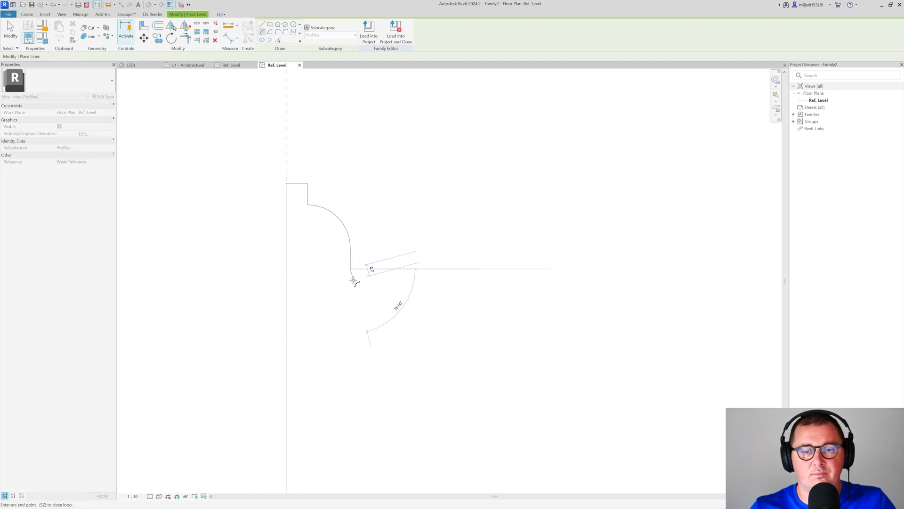
left_click(350, 290)
left_click(340, 280)
middle_click_drag(340, 287, 340, 229)
- Close the outline with a ledge about 5 mm wide, a vertical line down to the horizontal reference plane and a base line to the origin
left_click(261, 24)
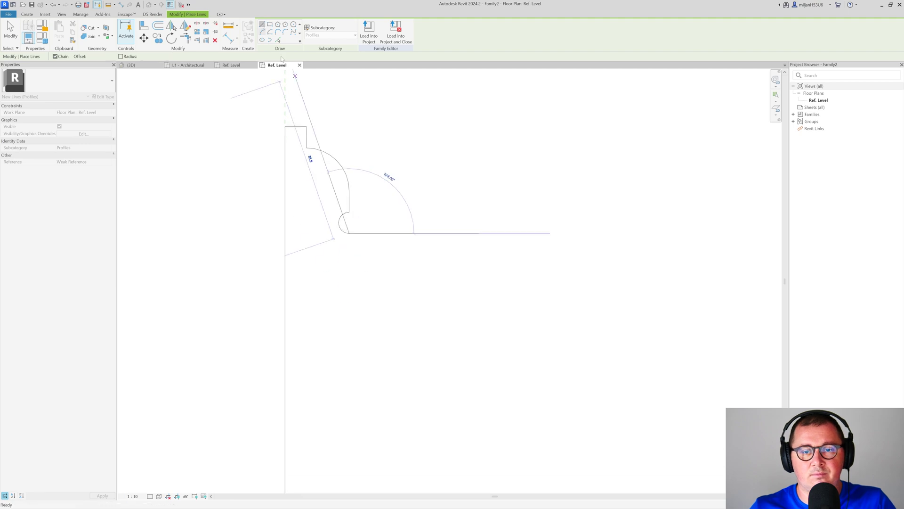
left_click(370, 233)
scroll(370, 302, "down", 3)
middle_click_drag(380, 363, 393, 307)
left_click(382, 400)
left_click(346, 400)
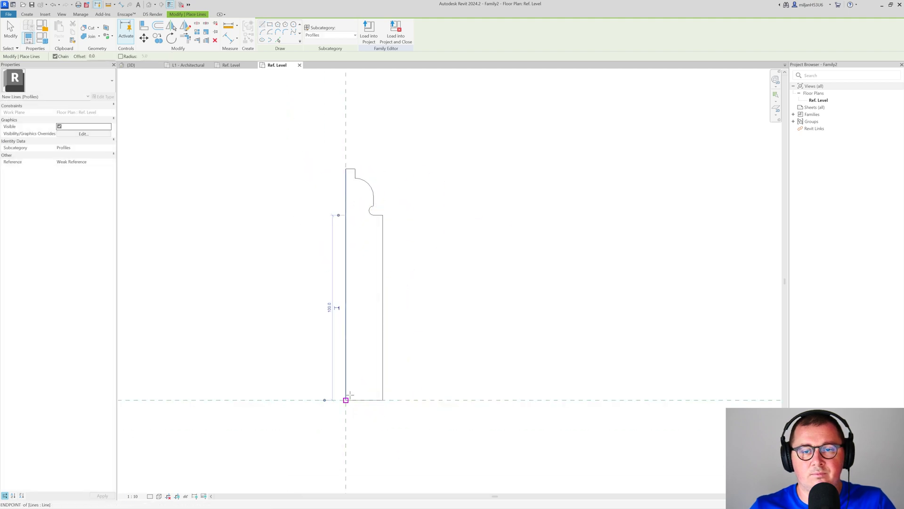
left_click(350, 395)
- Round the outer corner of the ledge below the notch with a fillet arc of about 5 mm radius
left_click(262, 32)
scroll(374, 197, "up", 4)
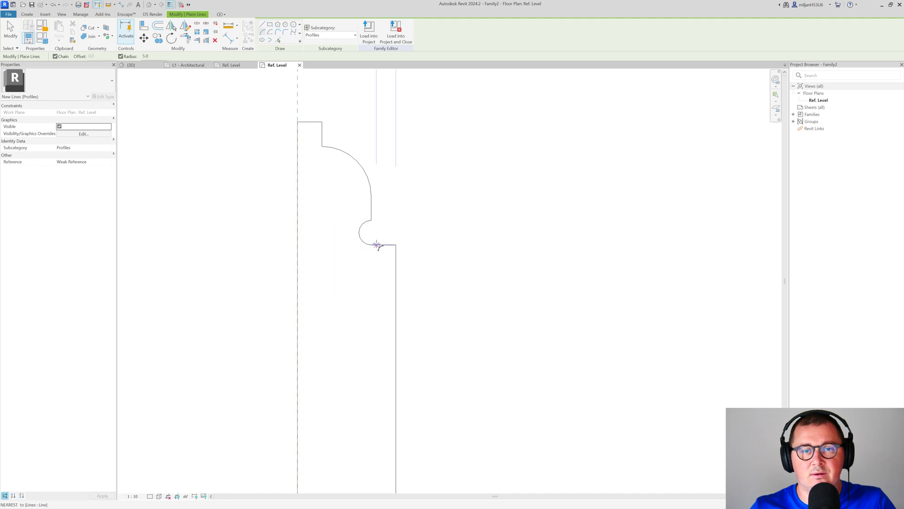
left_click(285, 32)
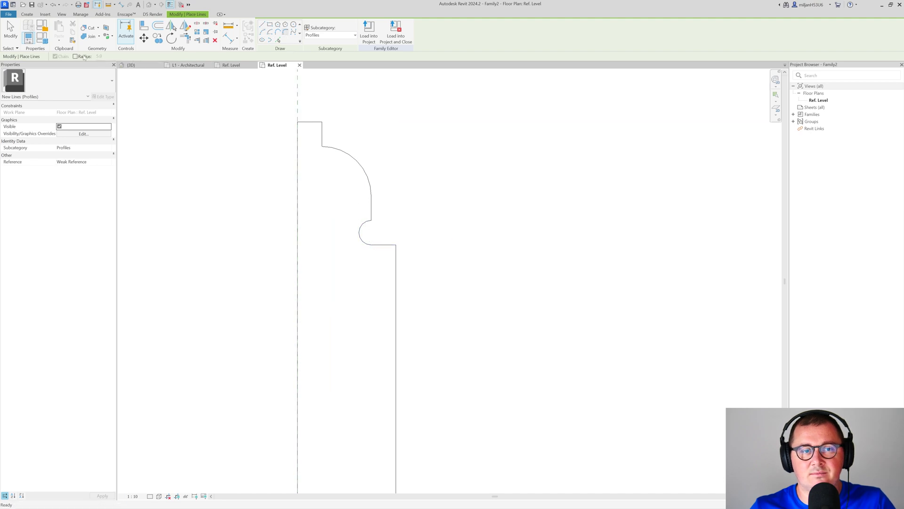
left_click(375, 245)
left_click(395, 277)
left_click(375, 261)
key("Escape")
key("Escape")
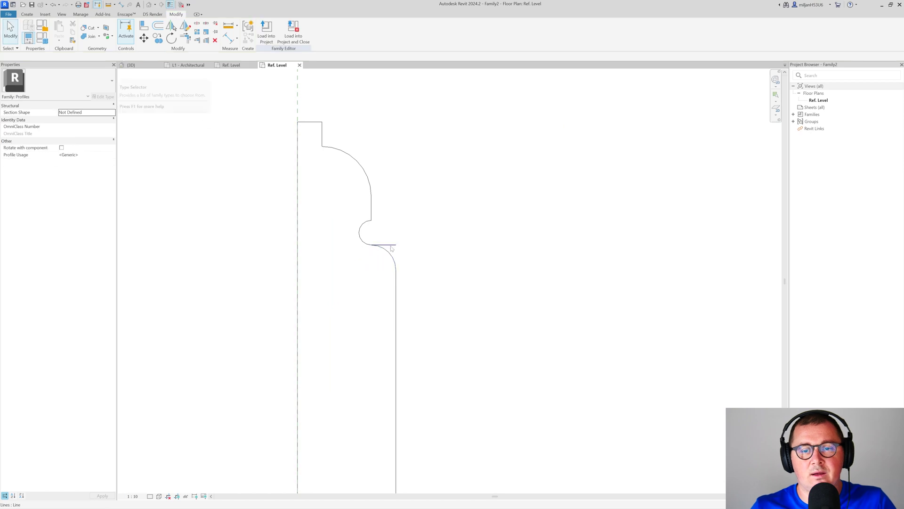
- Set the family's profile usage to Wall Sweep and load the second profile into Project1 only
left_click(43, 28)
left_click(319, 397)
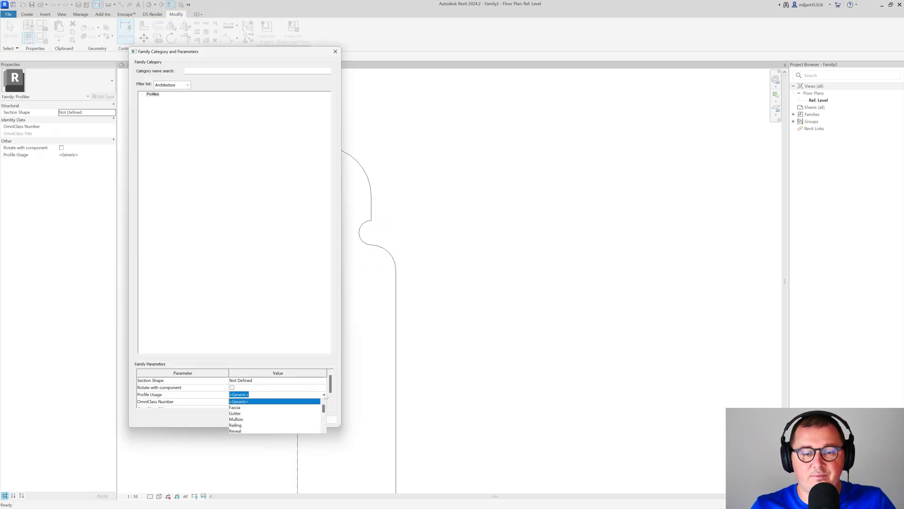
left_click(241, 425)
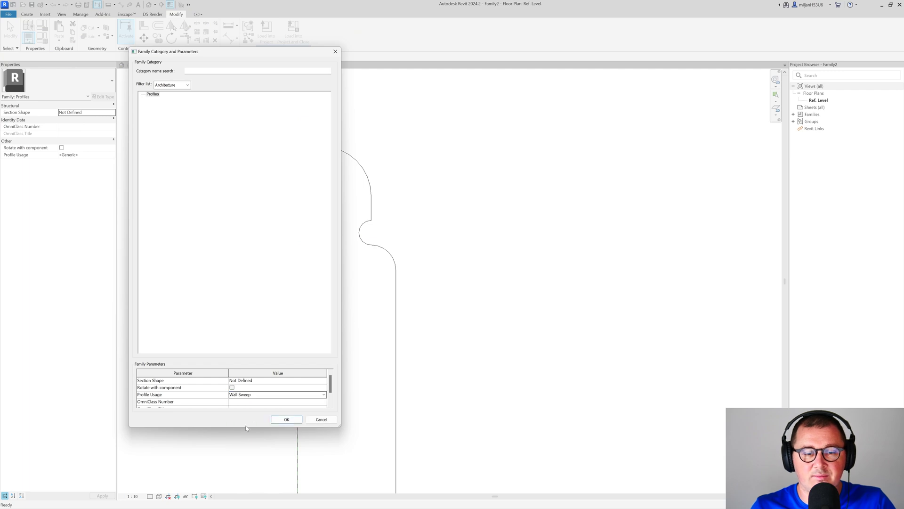
left_click(286, 419)
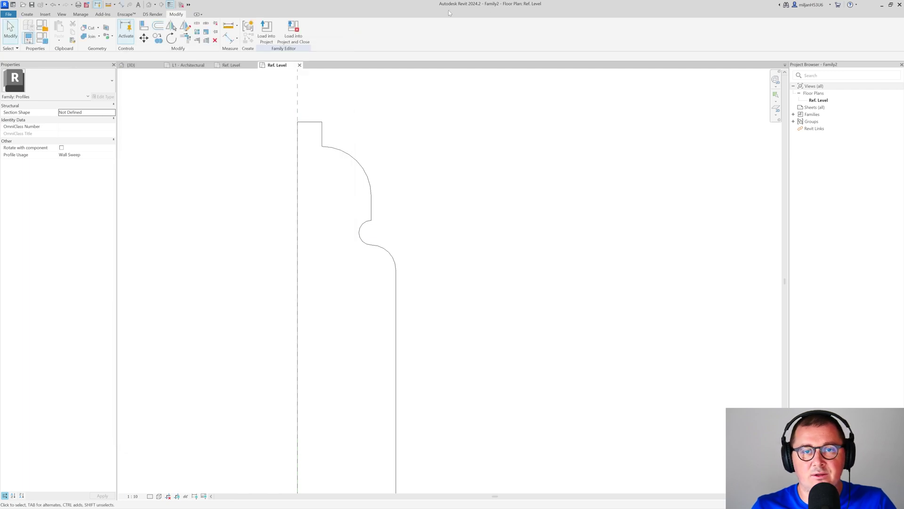
left_click(266, 31)
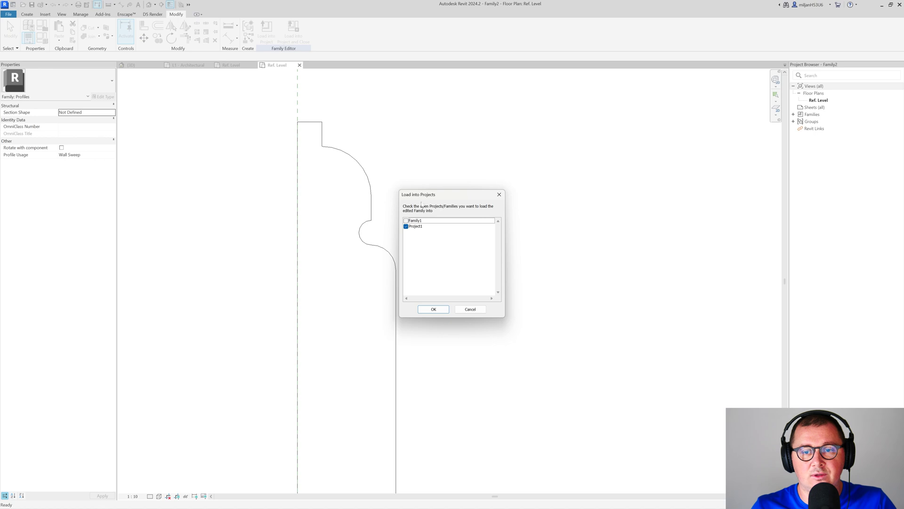
left_click(431, 309)
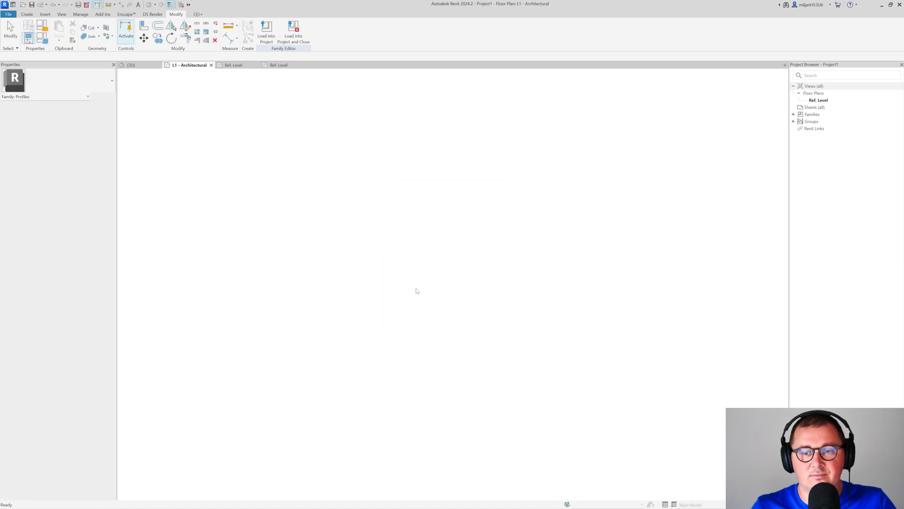
- Draw a Generic - 200mm wall about 3200 mm long, perpendicular to the existing wall from its right endpoint on L1
scroll(549, 252, "up", 3)
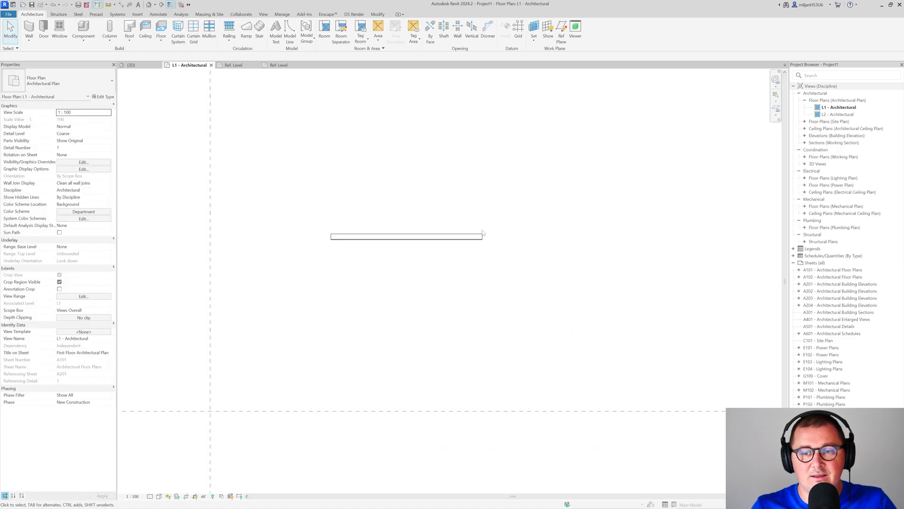
left_click(479, 235)
key("w")
key("a")
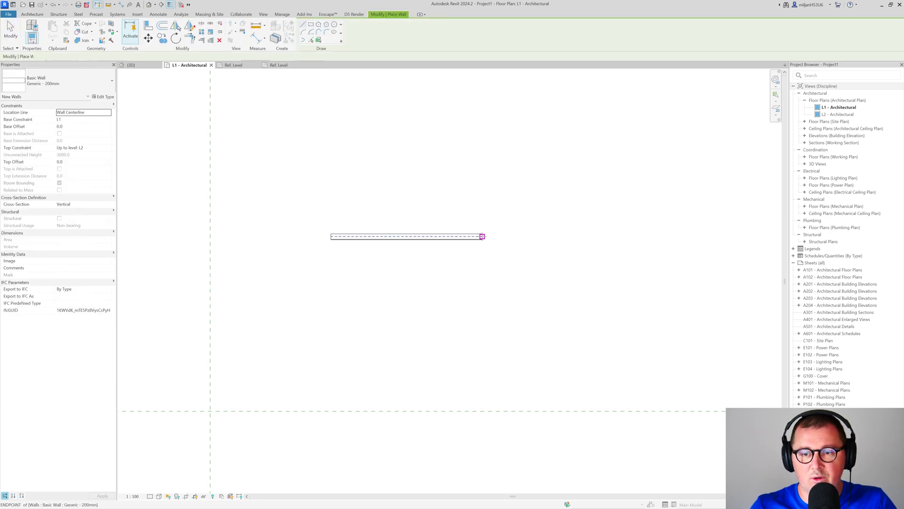
left_click(482, 236)
left_click(482, 328)
left_click(10, 31)
- In the 3D view, shorten the wall carrying the existing sweep to about 3100 mm by pulling in its free end
left_click(131, 65)
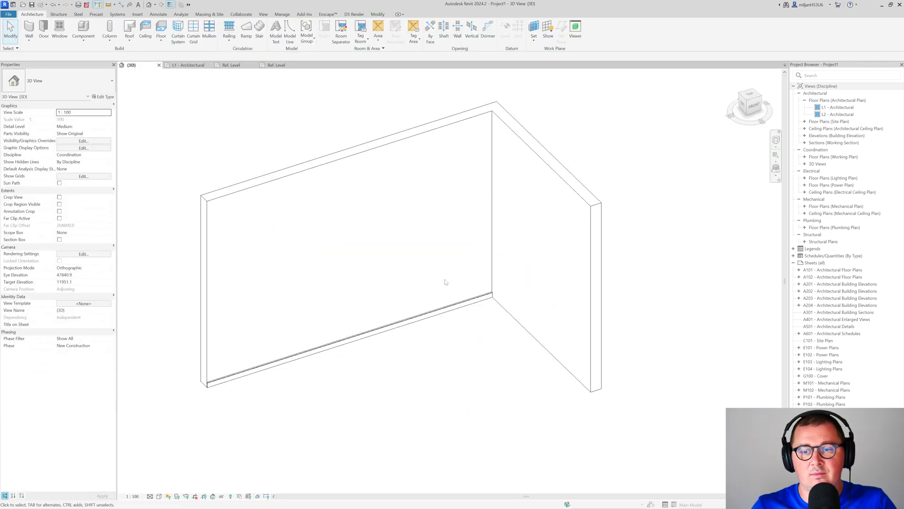
middle_click_drag(505, 347, 553, 337, "shift")
left_click(239, 225)
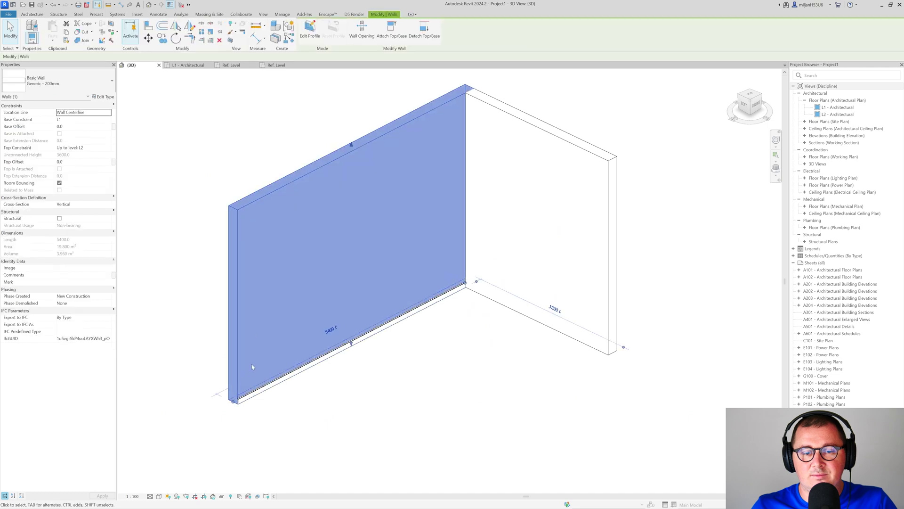
left_click_drag(234, 402, 324, 347)
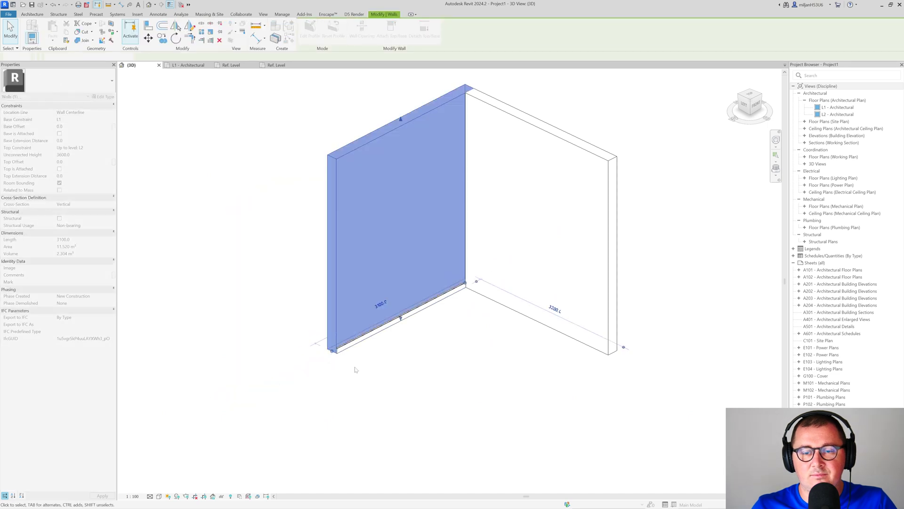
key("Escape")
key("Escape")
scroll(423, 319, "up", 3)
middle_click_drag(453, 313, 448, 350)
scroll(447, 351, "down", 3)
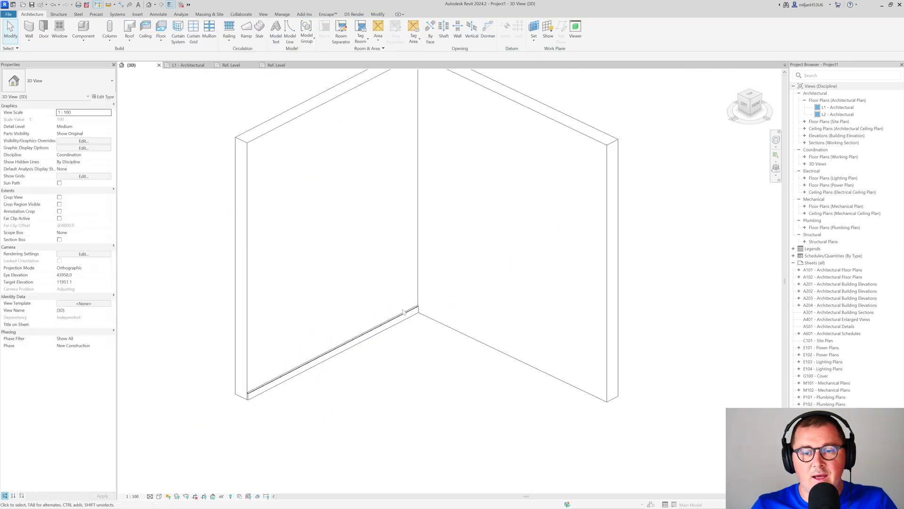
- Duplicate the existing wall sweep's type as AIE 02 and assign the second loaded profile to it
left_click(402, 324)
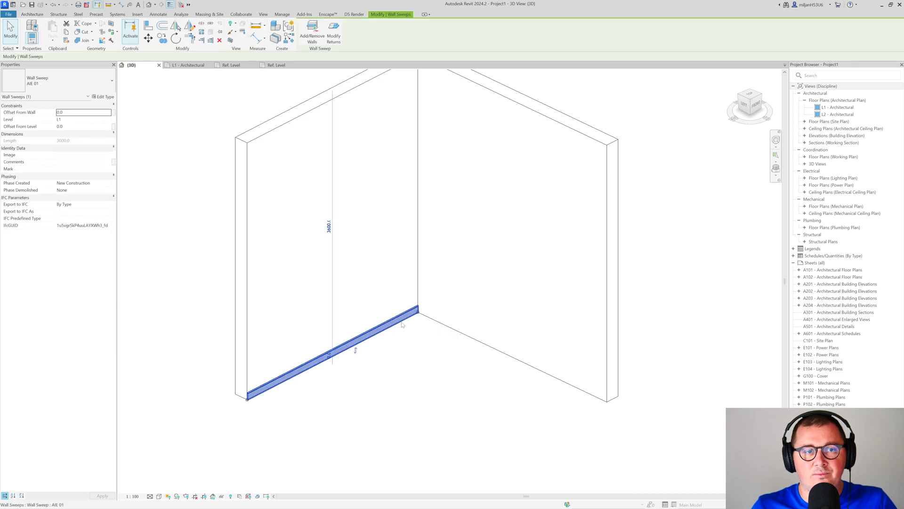
left_click(103, 96)
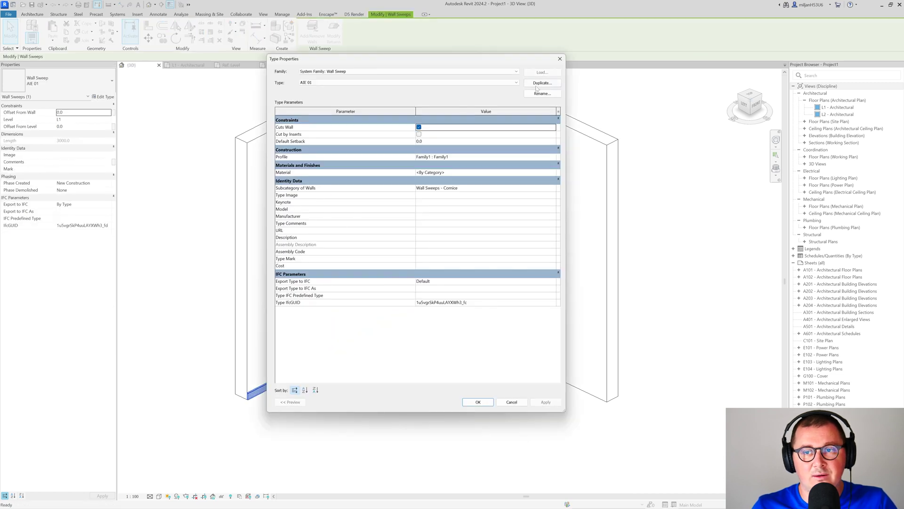
left_click(541, 83)
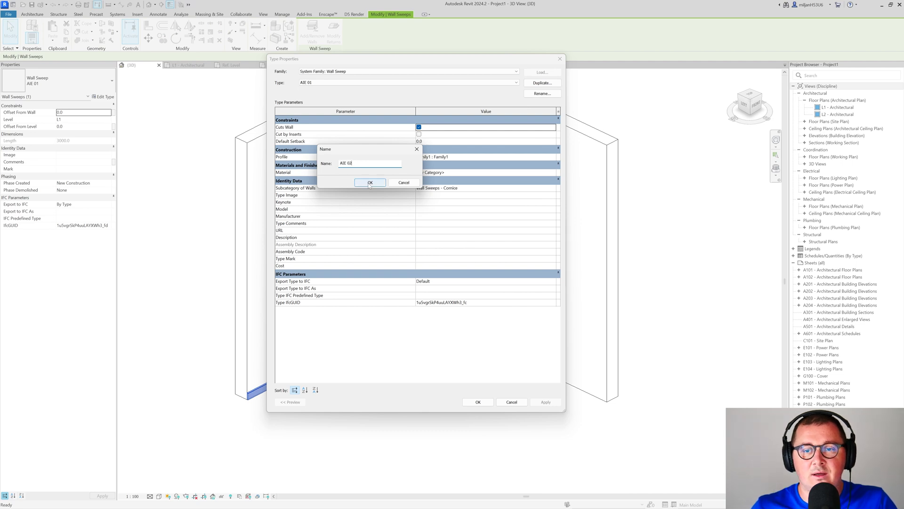
left_click(370, 183)
left_click(554, 159)
left_click(443, 181)
left_click(478, 402)
left_click(343, 397)
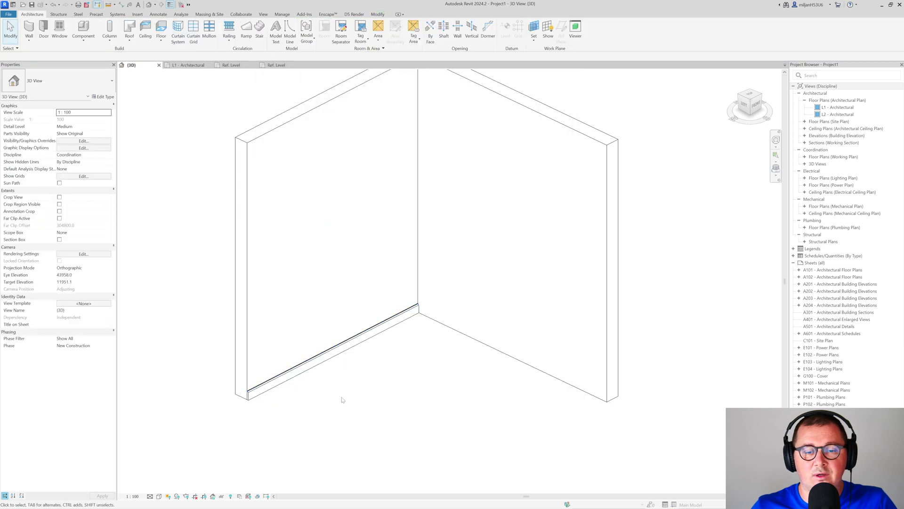
- Place a matching horizontal AIE 02 wall sweep along the base of the perpendicular wall's inner face
left_click(289, 381)
key("c")
key("s")
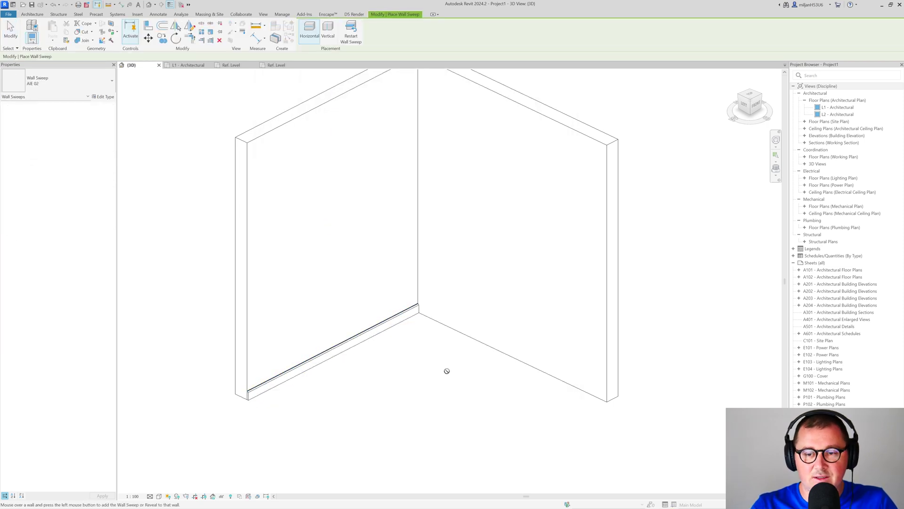
left_click(483, 346)
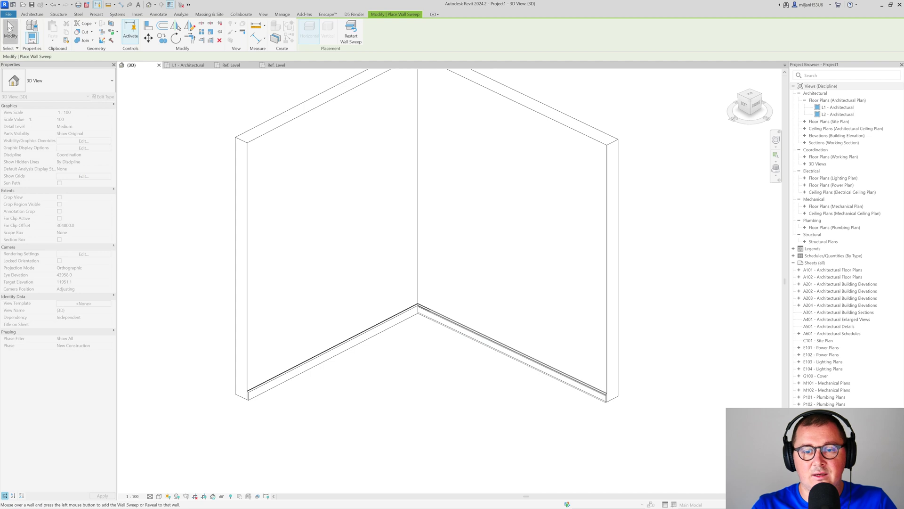
key("Escape")
key("Escape")
- Change both wall sweeps meeting at the inside corner to type AIE 01
left_click(367, 344)
left_click(454, 329, "ctrl")
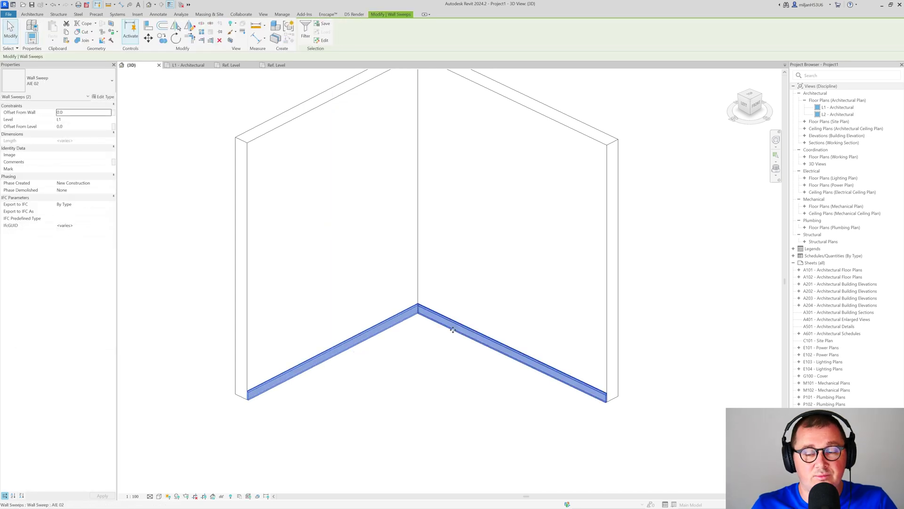
left_click(57, 81)
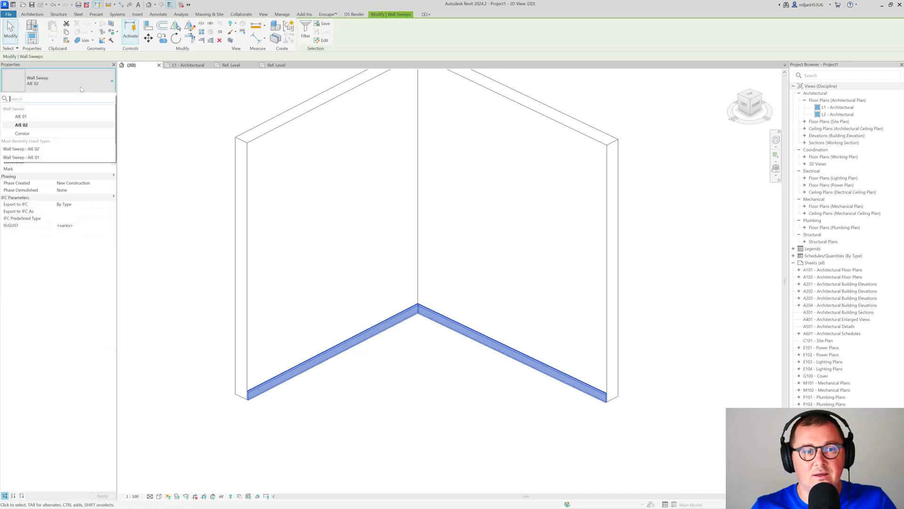
left_click(29, 117)
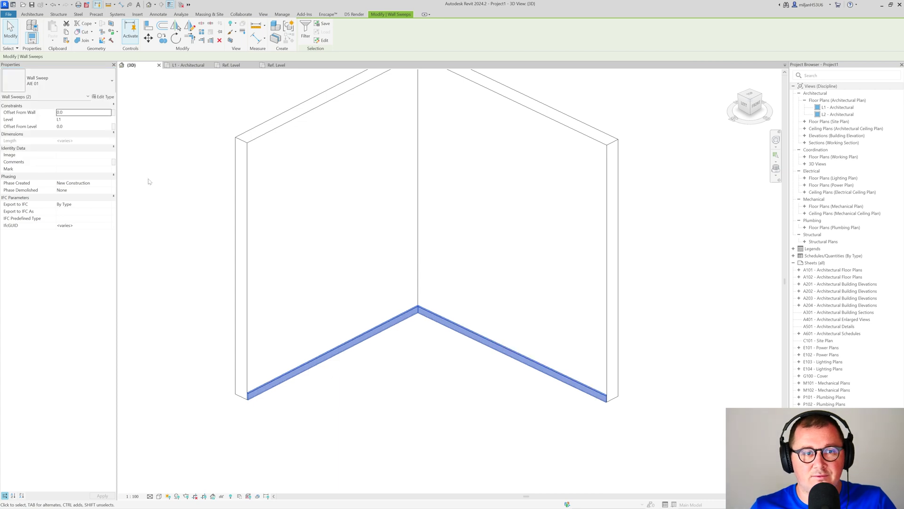
left_click(417, 398)
- Add a return to the AIE 02 sweep at the free end of the perpendicular wall
scroll(413, 333, "up", 4)
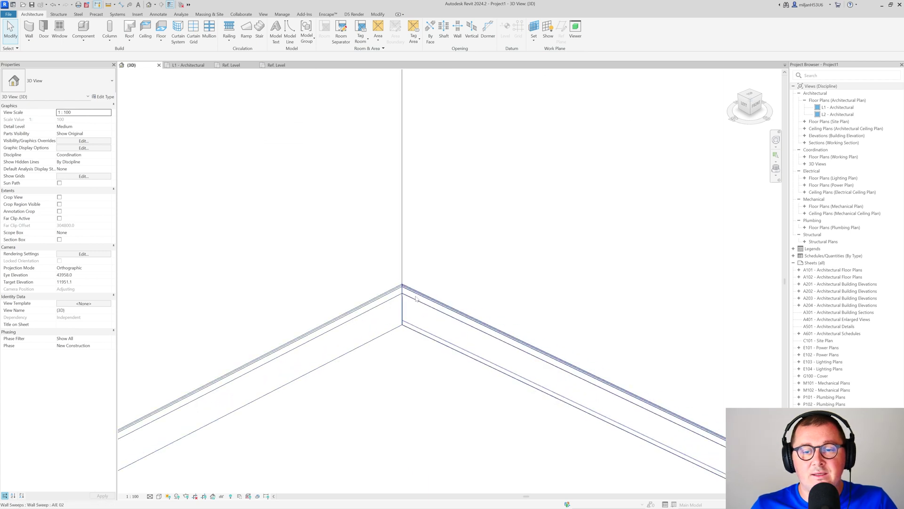
scroll(416, 298, "down", 4)
scroll(627, 398, "up", 5)
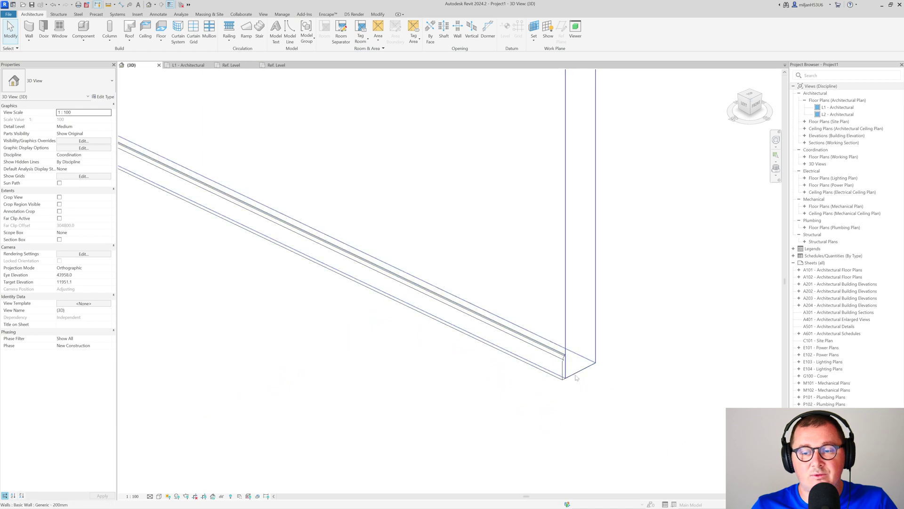
middle_click_drag(565, 388, 527, 394, "shift")
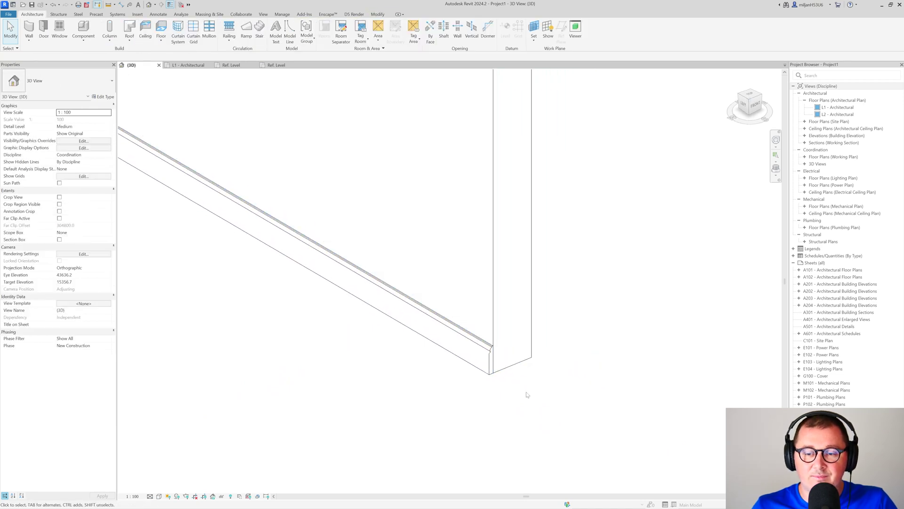
left_click(490, 372)
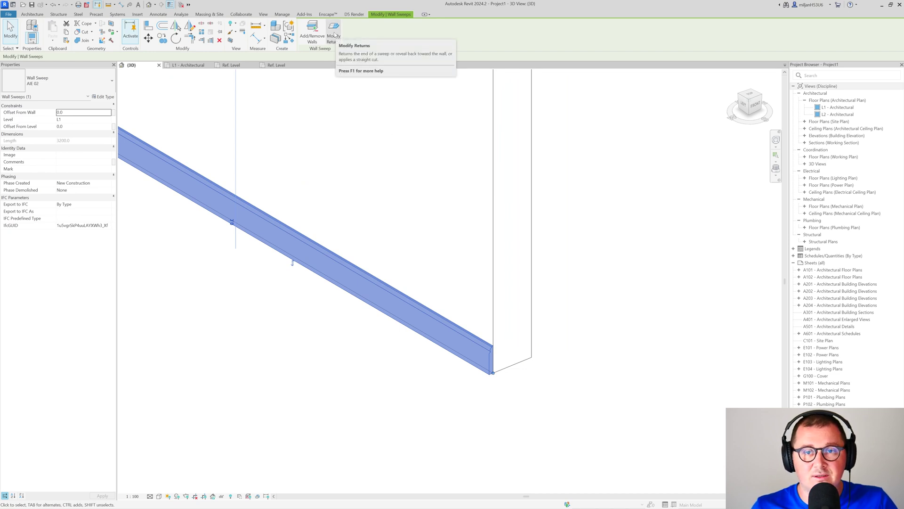
left_click(333, 34)
left_click(498, 368)
left_click(10, 29)
- Stretch the sweep's return across about half of the perpendicular wall's end face
middle_click_drag(471, 386, 349, 325, "shift")
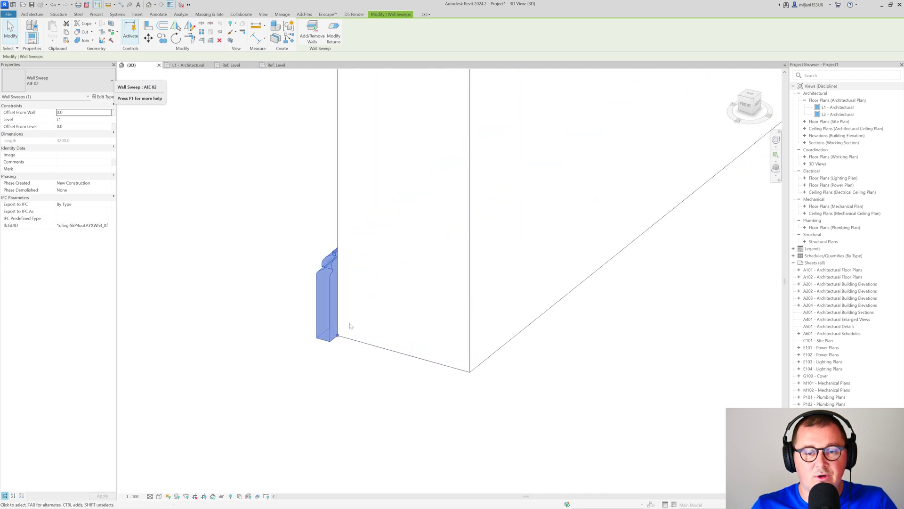
left_click_drag(337, 336, 404, 353)
left_click(380, 392)
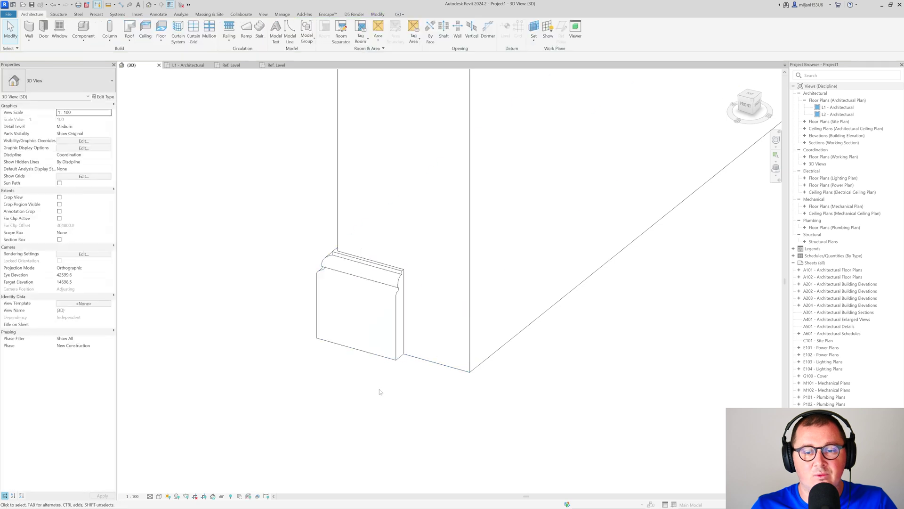
- Place another AIE 02 wall sweep along the base of the perpendicular wall's opposite face
scroll(381, 392, "down", 2)
left_click(381, 372)
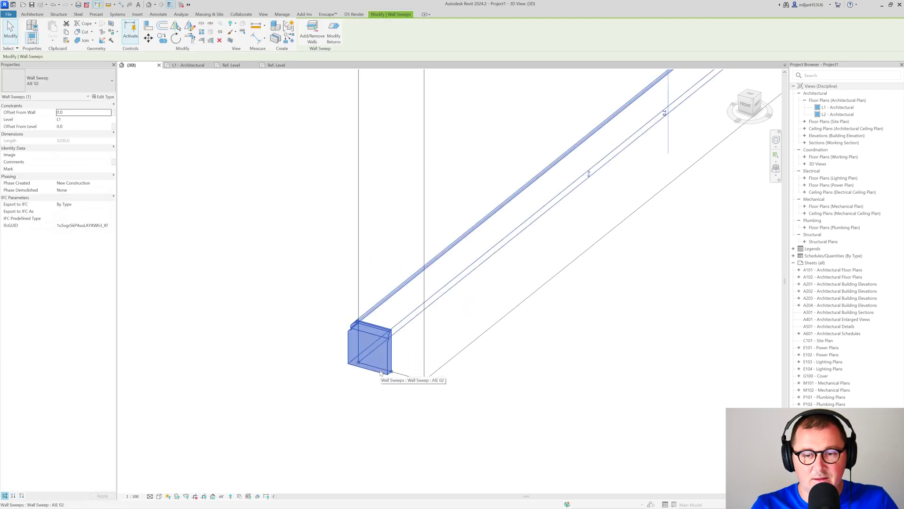
middle_click_drag(380, 373, 394, 394, "shift")
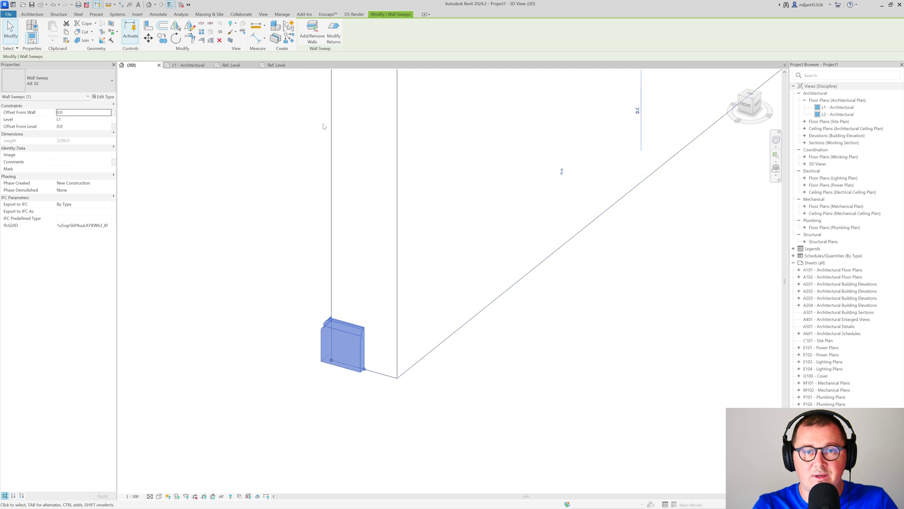
left_click(311, 29)
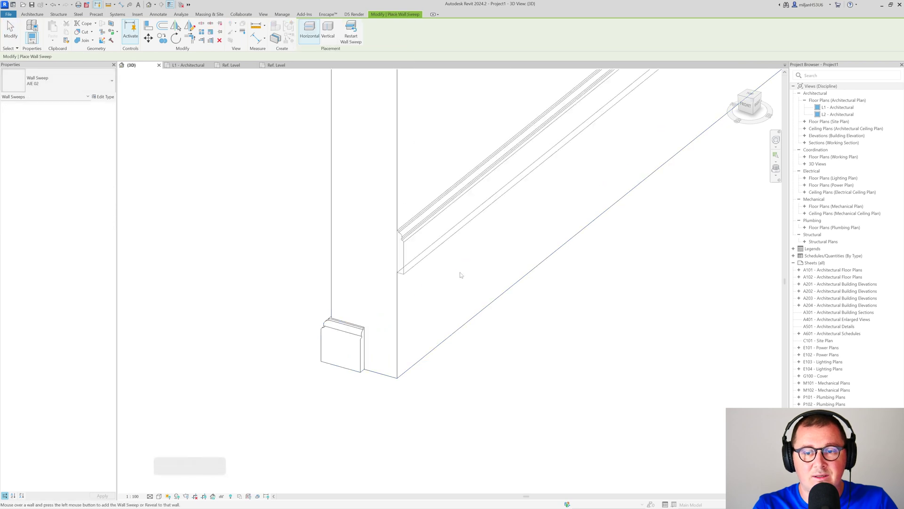
left_click(456, 337)
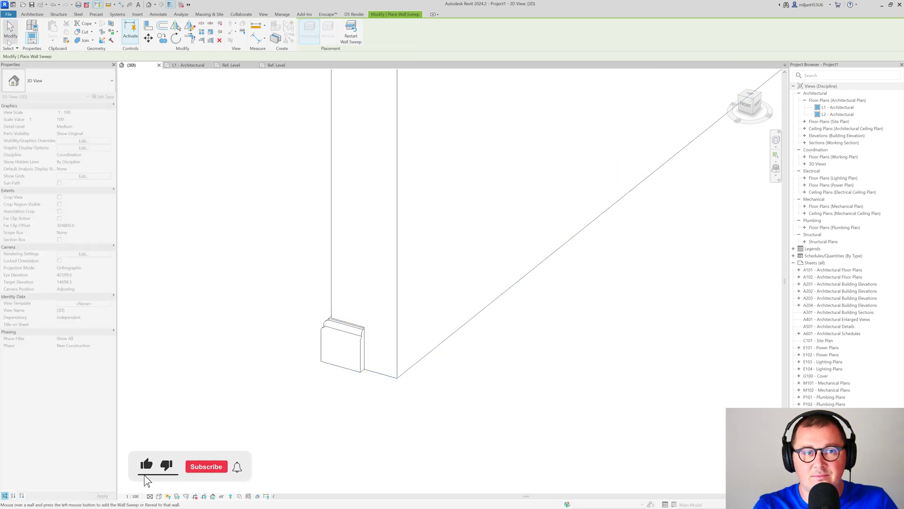
left_click(8, 41)
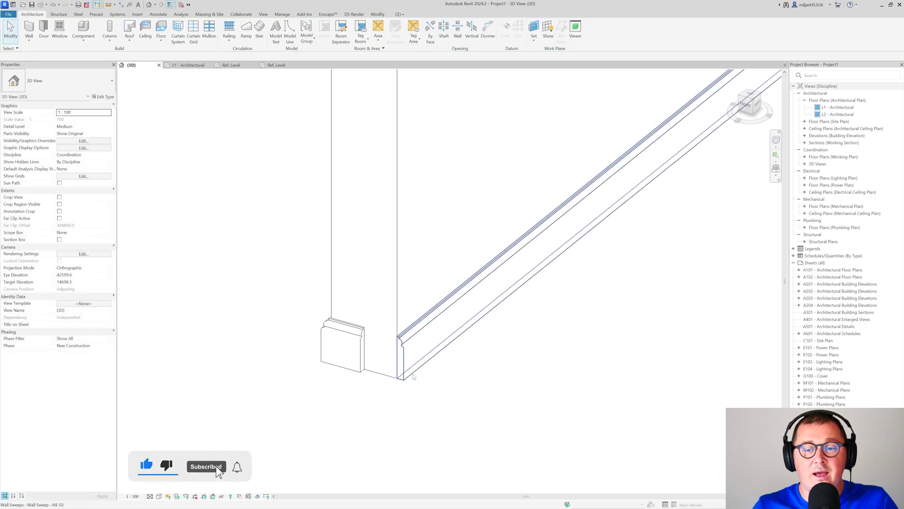
- Add a 90° return to the opposite-face sweep at the wall's free end
left_click(414, 372)
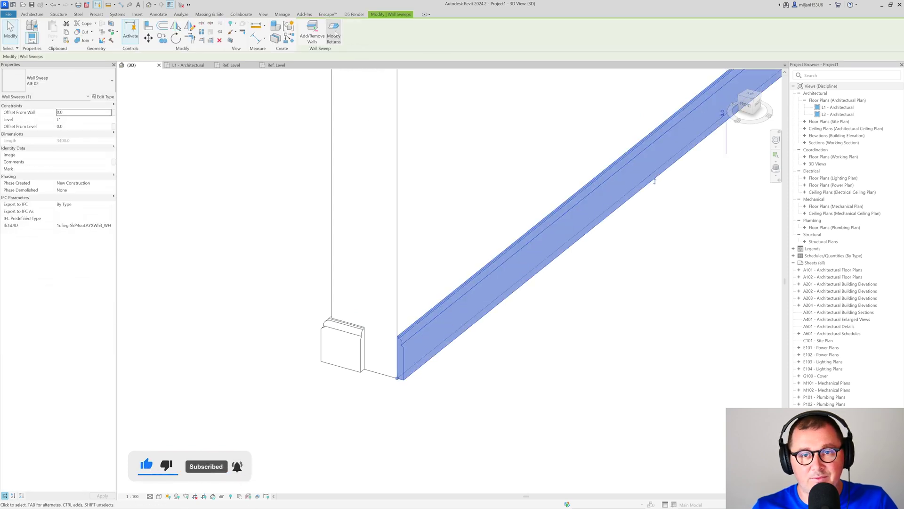
left_click(334, 34)
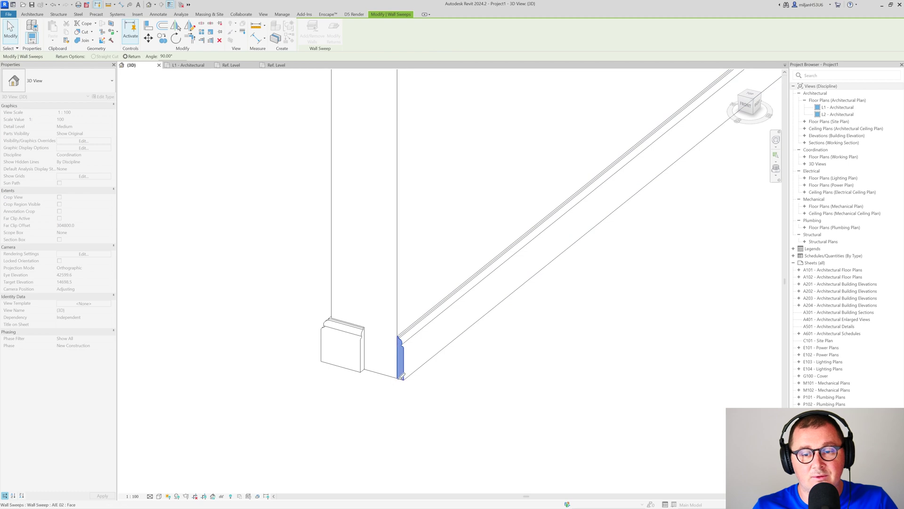
left_click(400, 372)
key("Escape")
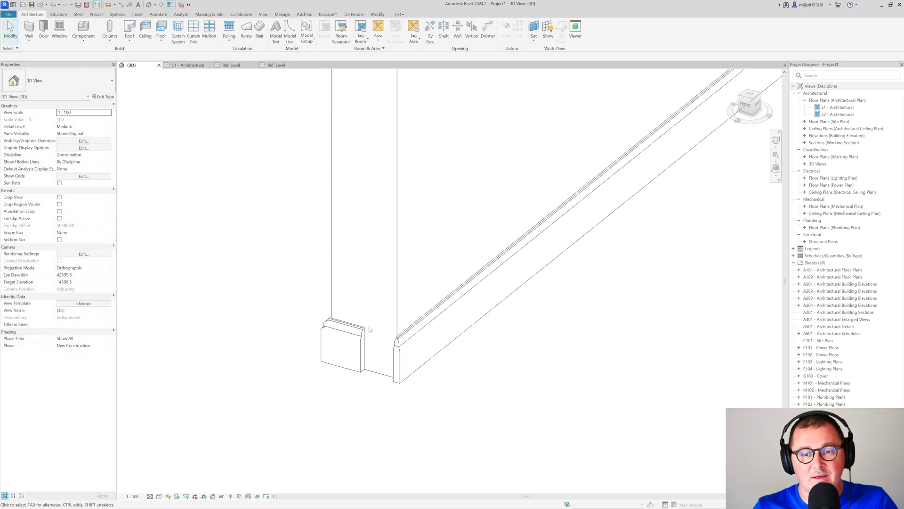
- Stretch the opposite-face sweep's return along the wall end until it meets the first return
left_click(395, 378)
left_click_drag(396, 379, 390, 375)
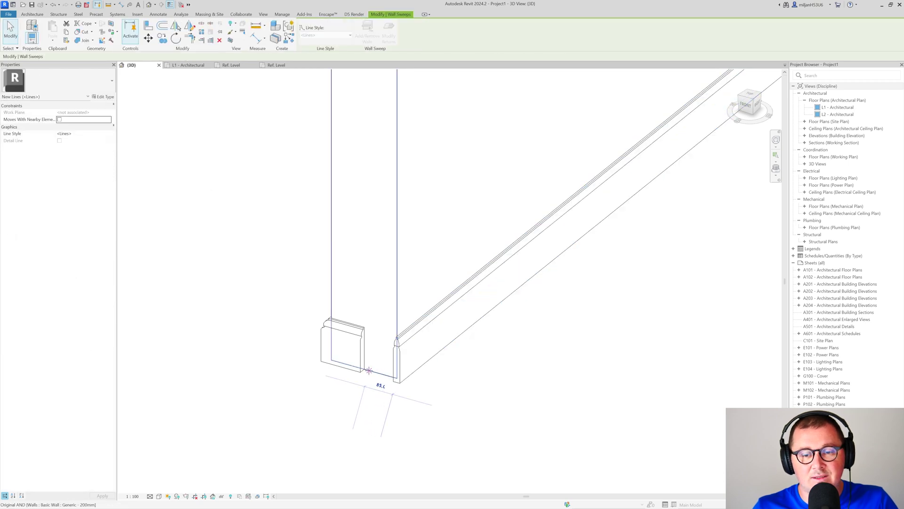
key("Escape")
left_click(360, 372)
key("Escape")
middle_click_drag(360, 372, 323, 377, "shift")
- Change the two sweeps that meet on the perpendicular wall's end face to type AIE 01
scroll(337, 378, "up", 3)
left_click(346, 353)
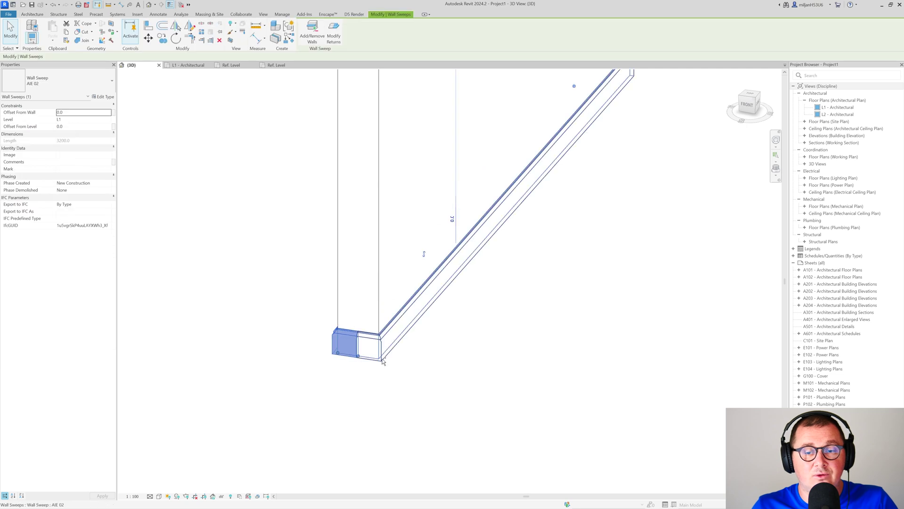
left_click(383, 361, "ctrl")
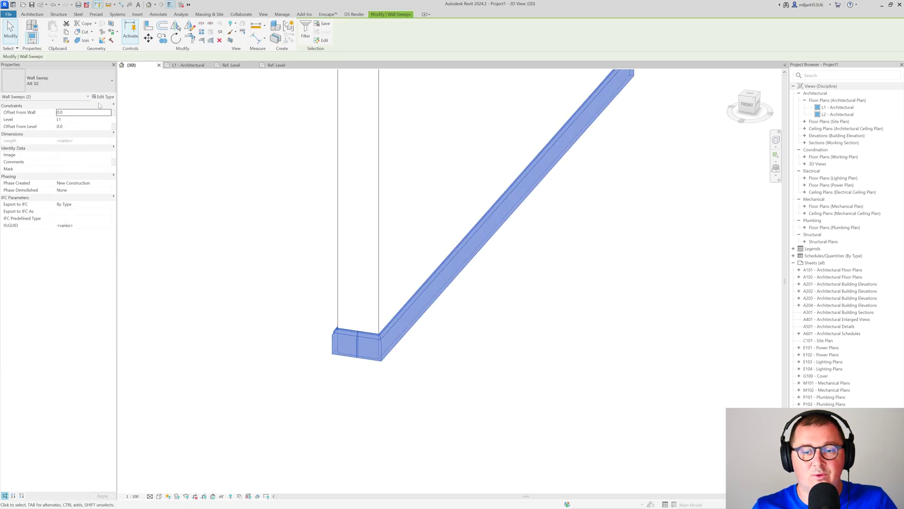
left_click(55, 84)
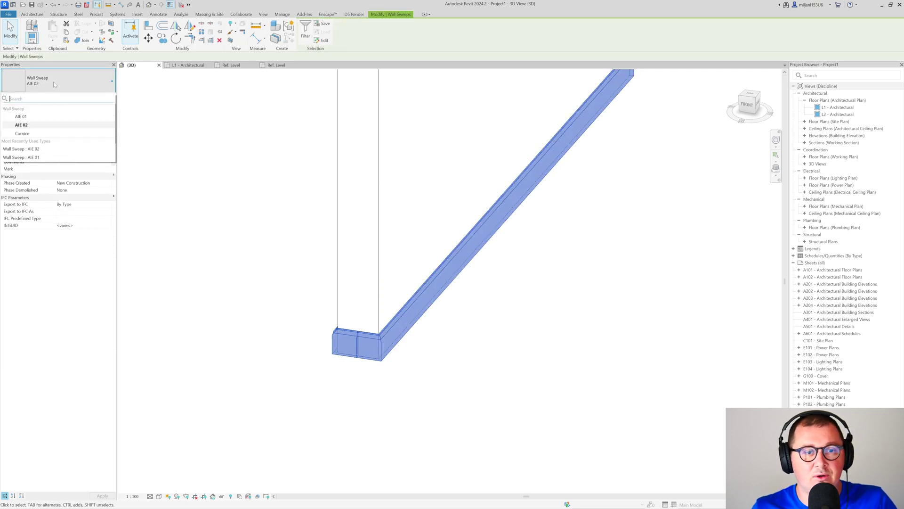
left_click(34, 118)
left_click(249, 257)
scroll(378, 381, "down", 2)
middle_click_drag(254, 393, 364, 398, "shift")
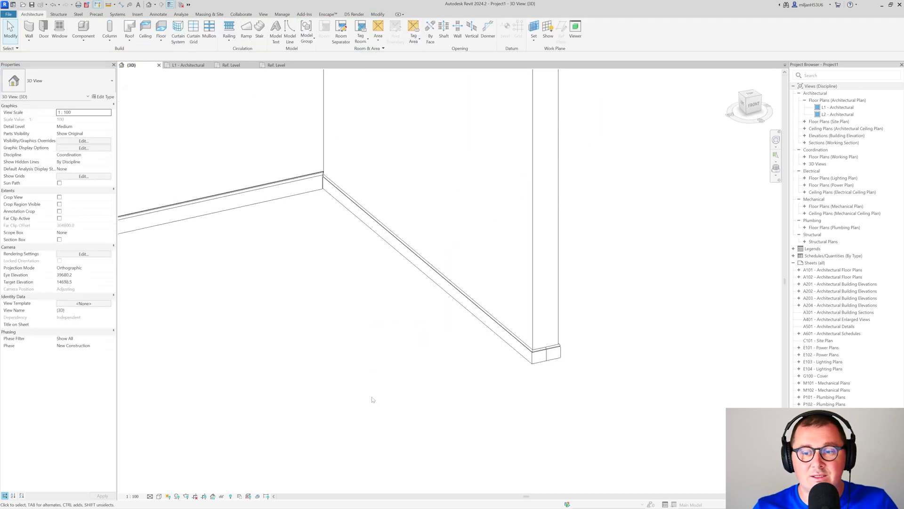
scroll(653, 331, "up", 2)
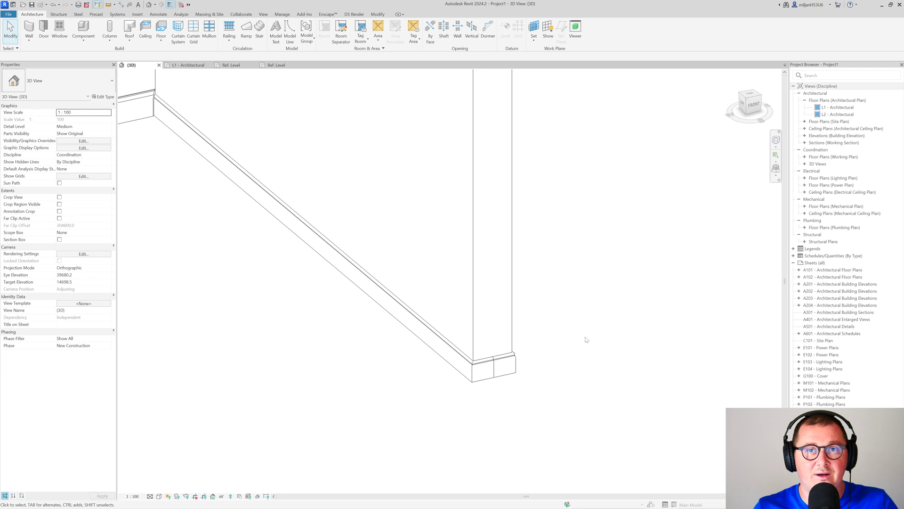